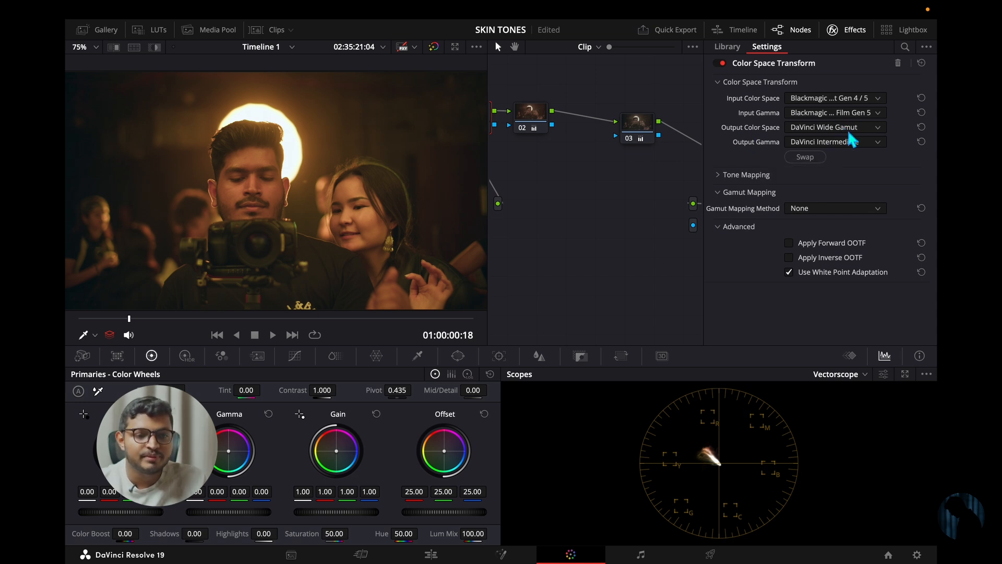
# - Review node 04's Color Space Transform settings and the project's Color Management settings without changing them
pyautogui.click(846, 31)
pyautogui.moveTo(887, 216); pyautogui.dragTo(880, 216)
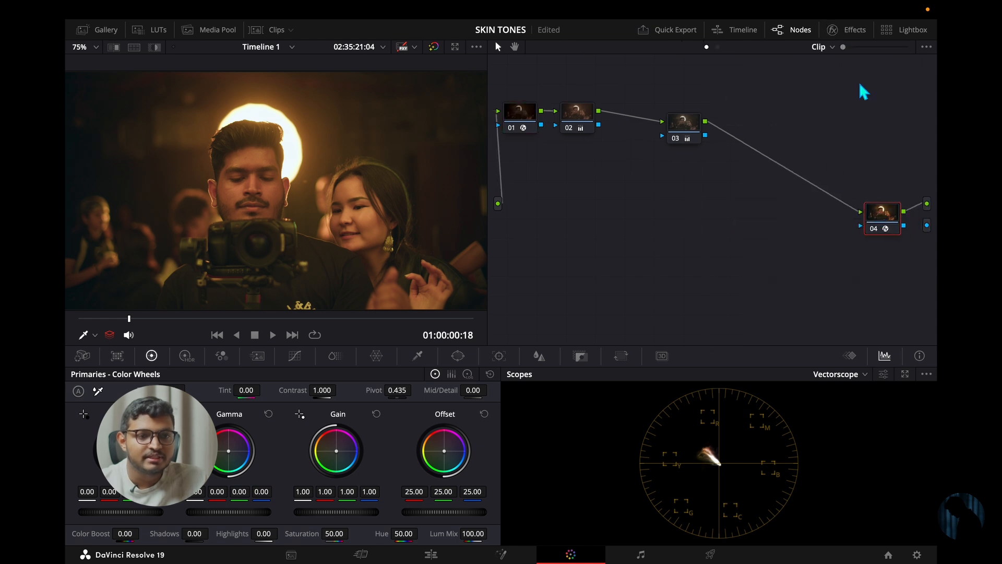
pyautogui.click(851, 34)
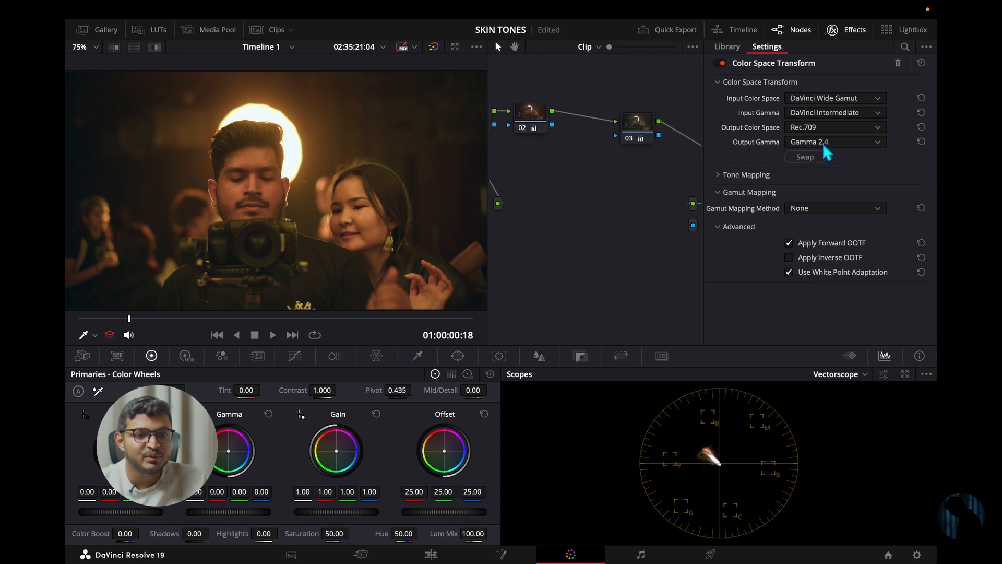
pyautogui.click(848, 32)
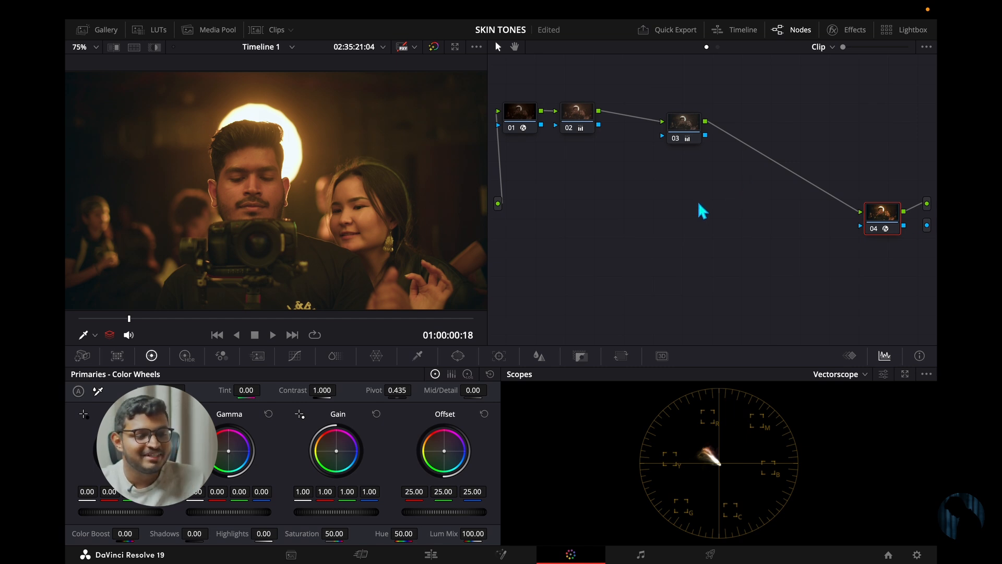
pyautogui.click(917, 555)
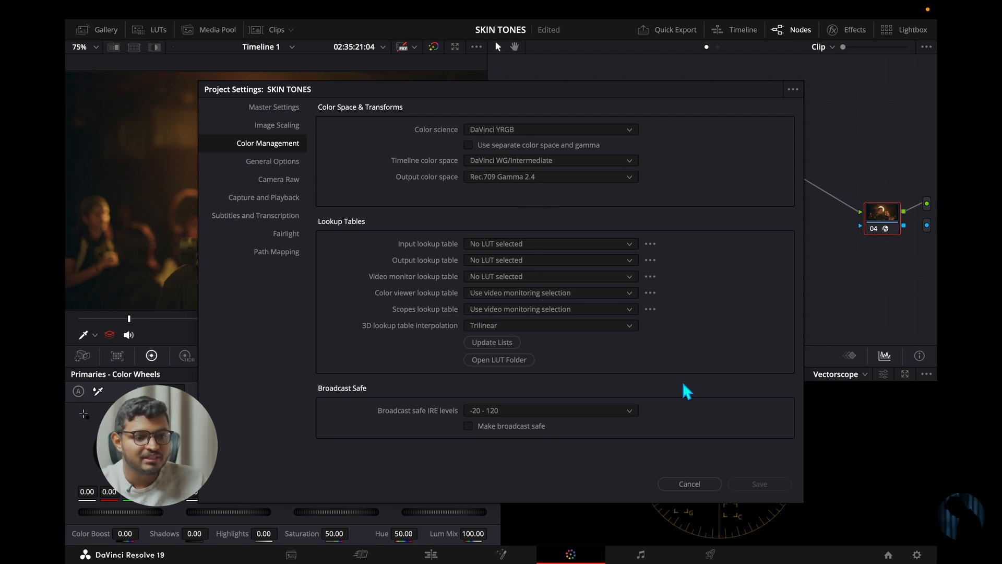
pyautogui.click(693, 483)
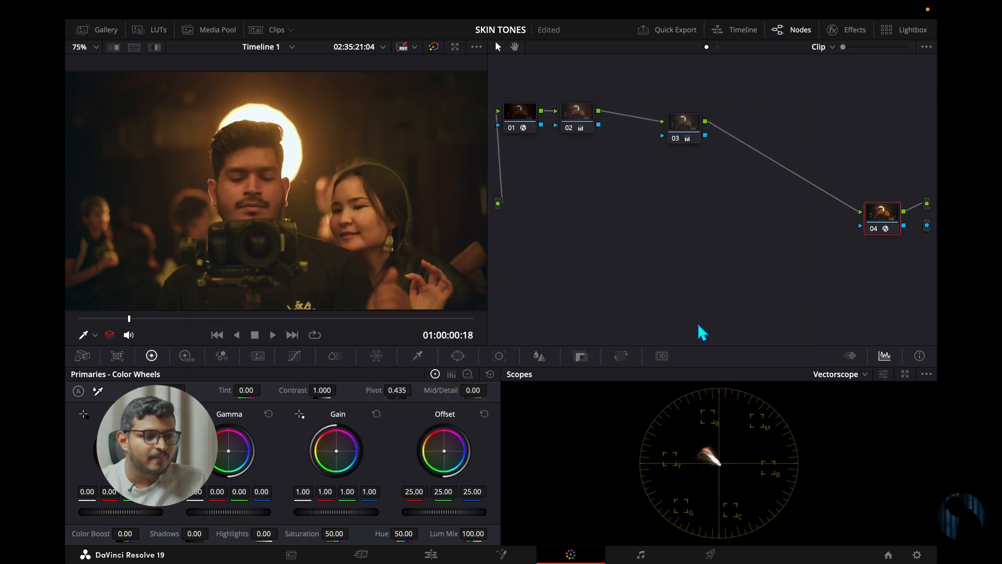
# - Place node 02 beside node 03 and compare the image with both nodes disabled and re-enabled
pyautogui.moveTo(587, 116); pyautogui.dragTo(615, 144)
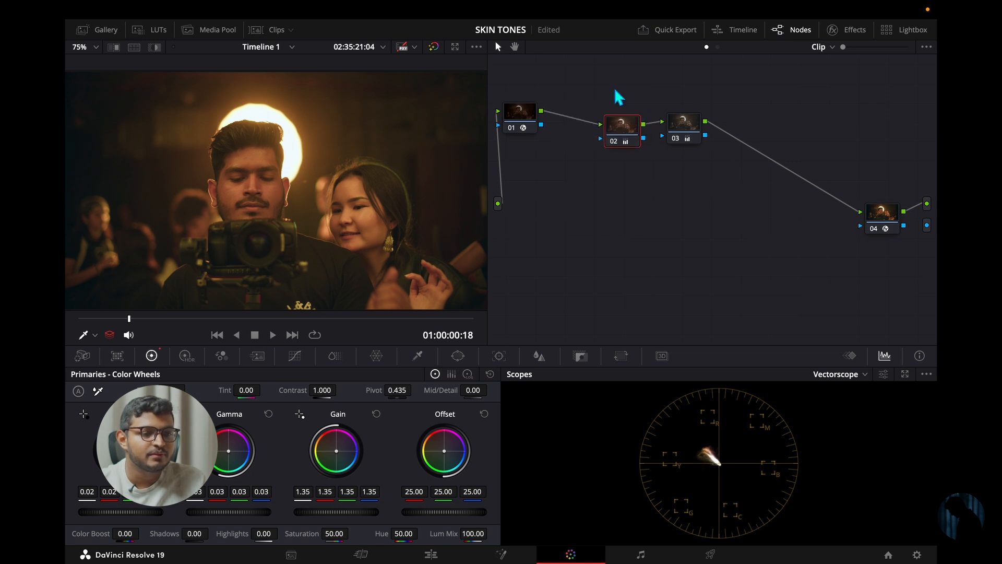
pyautogui.moveTo(615, 90); pyautogui.dragTo(700, 141)
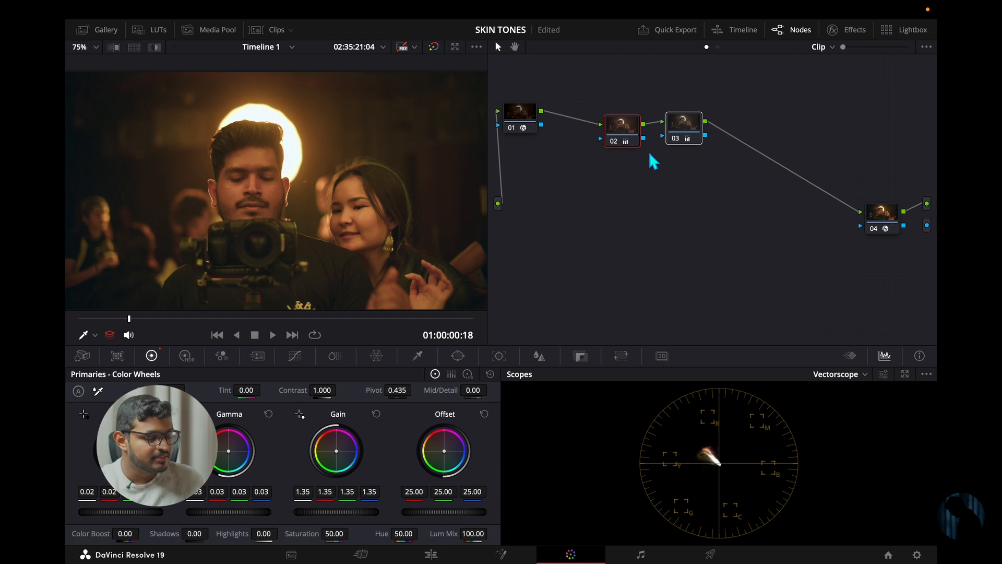
pyautogui.hotkey('ctrl', 'd')
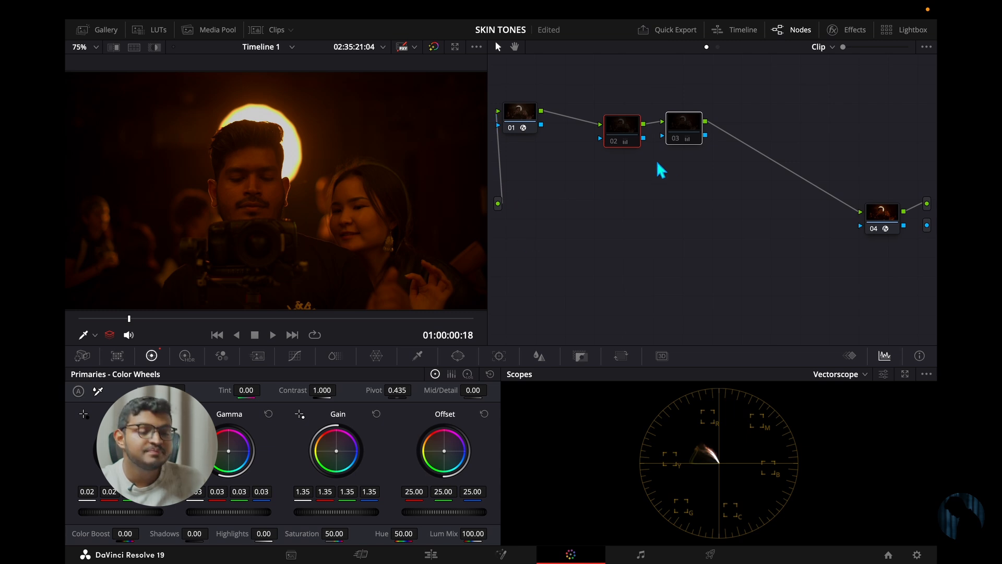
pyautogui.hotkey('ctrl', 'd')
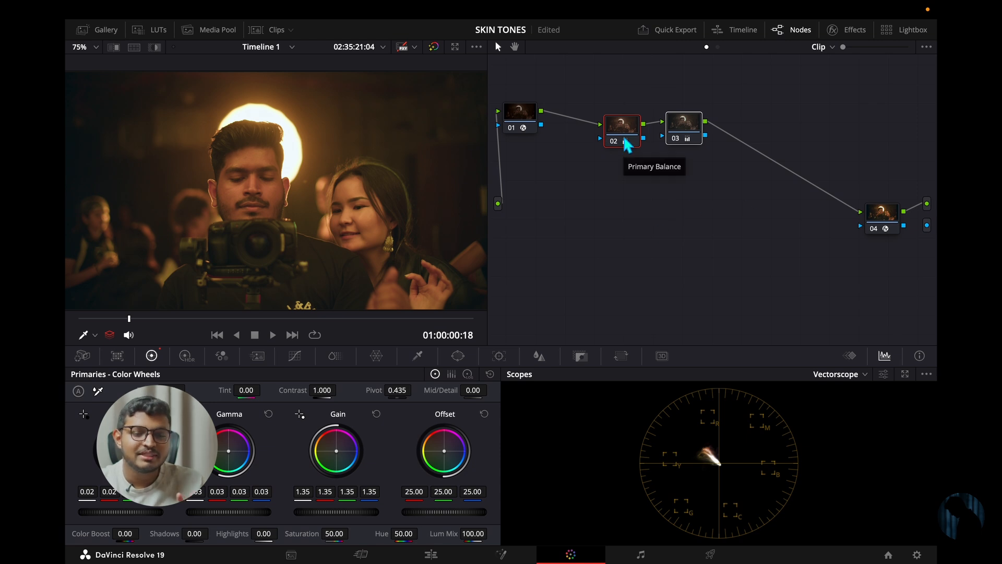
# - Save the SKIN TONES project
pyautogui.hotkey('ctrl', 's')
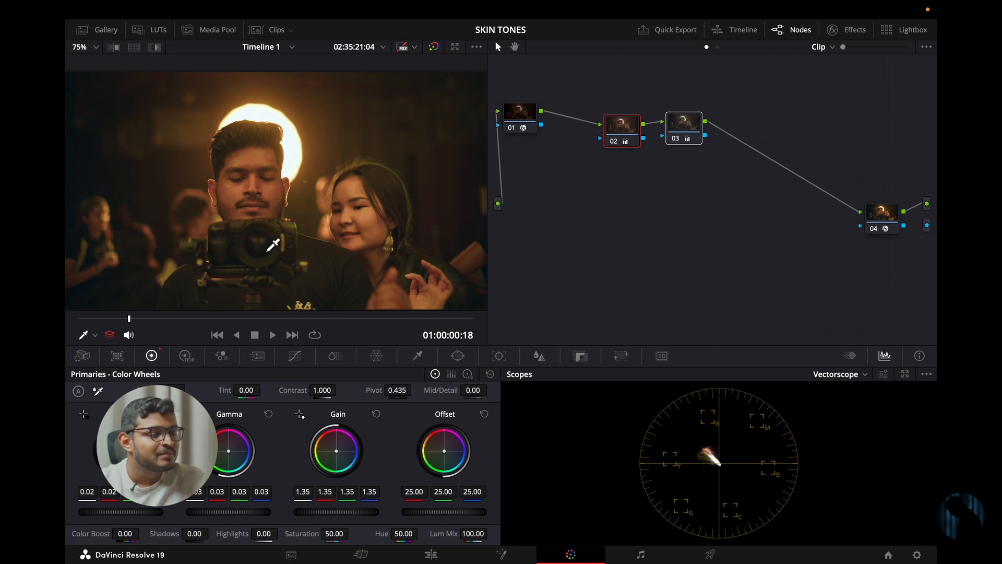
# - Examine the skin tones on the man's and the woman's faces, both in close-up and within the whole frame
pyautogui.scroll(2, 353, 270)
pyautogui.scroll(5, 354, 269)
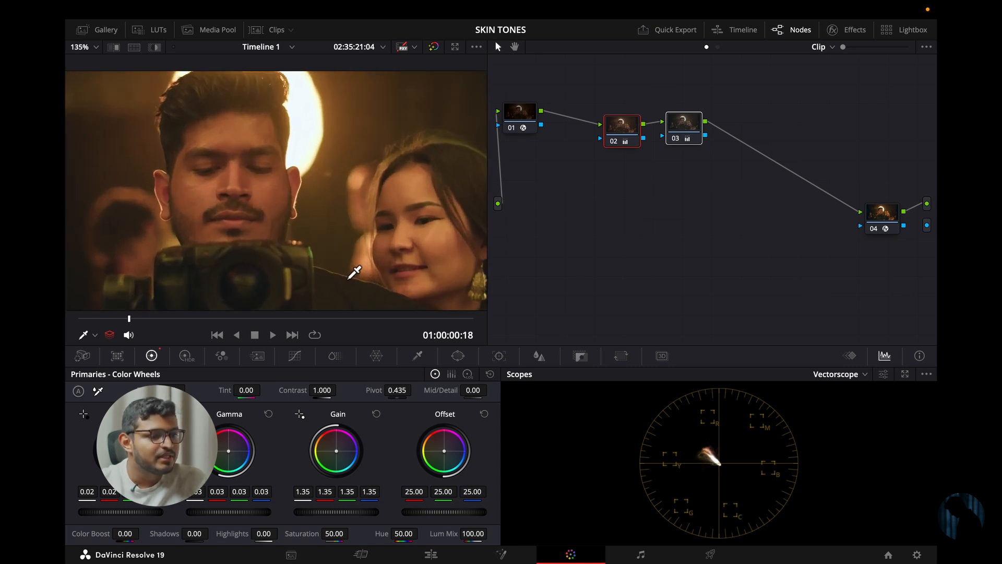
pyautogui.scroll(-5, 365, 257)
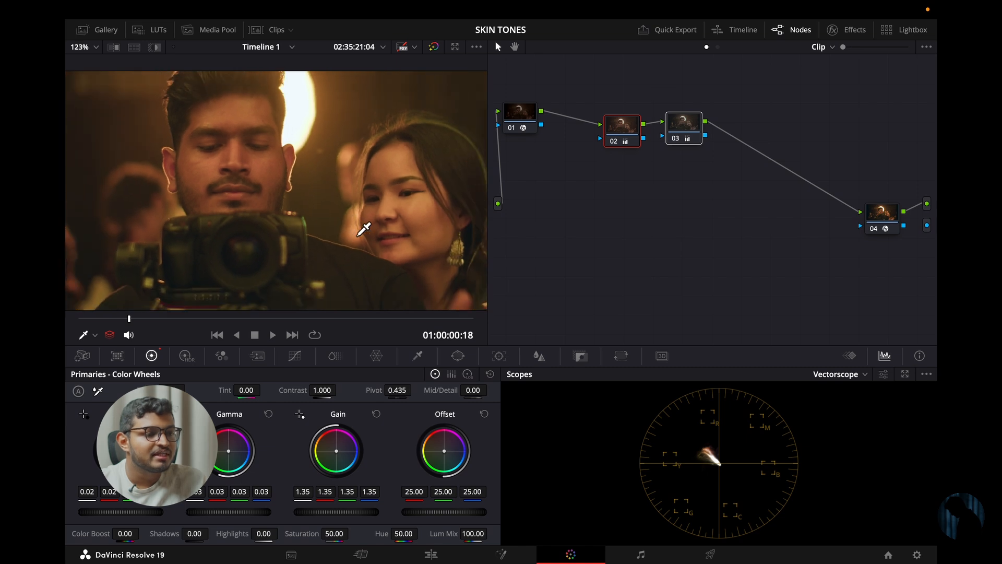
pyautogui.scroll(2, 364, 228)
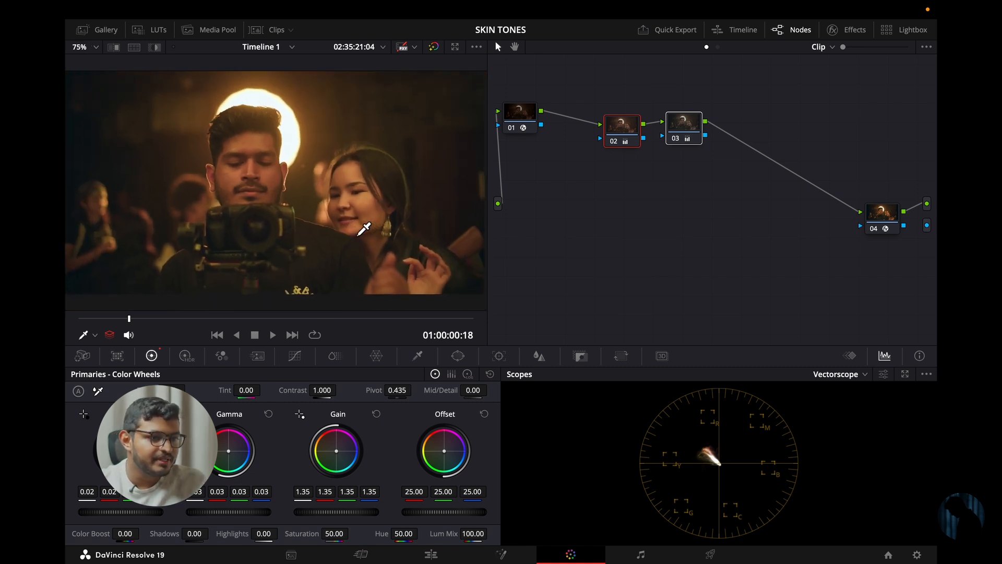
pyautogui.scroll(-1, 364, 229)
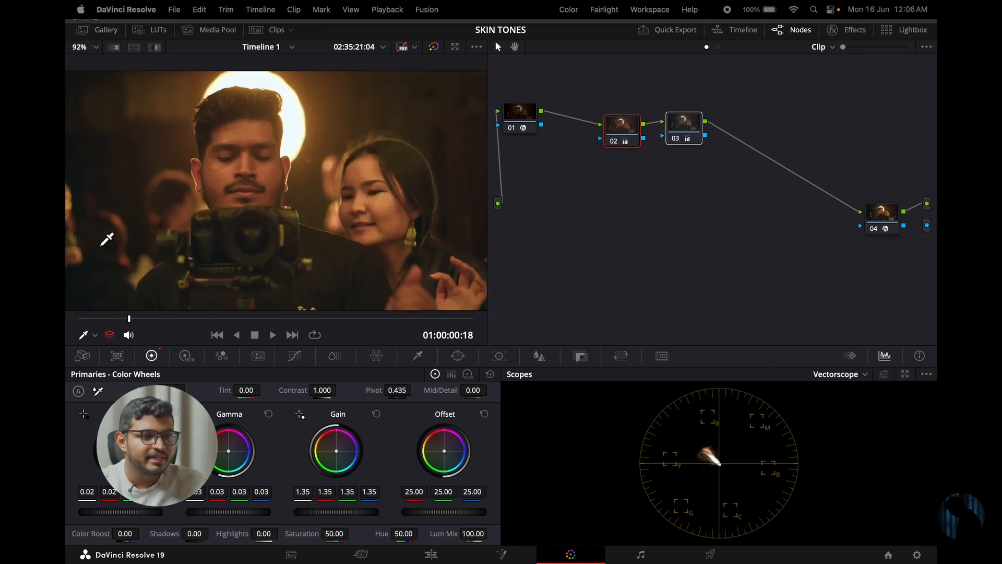
pyautogui.scroll(2, 313, 201)
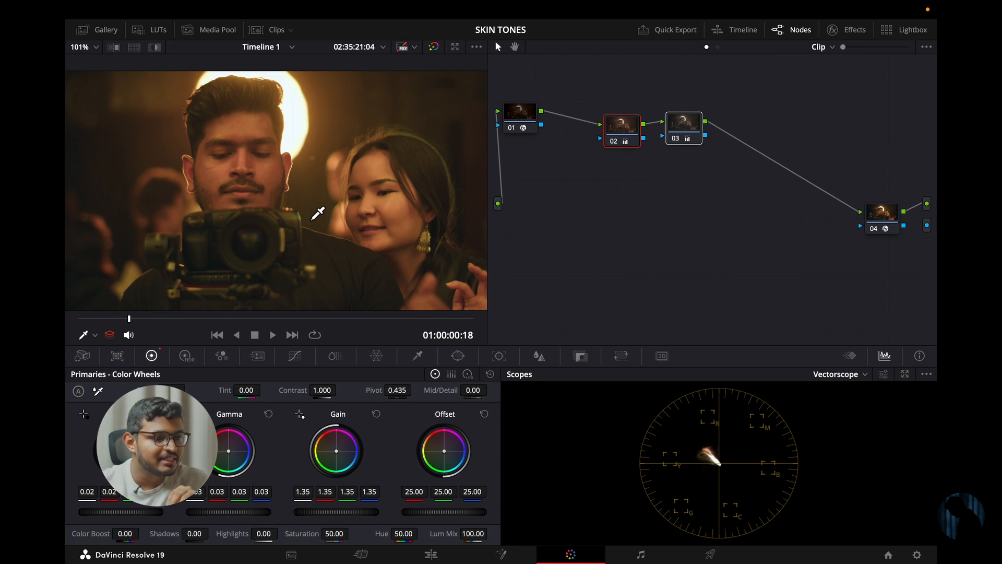
pyautogui.scroll(2, 318, 213)
pyautogui.scroll(-4, 316, 219)
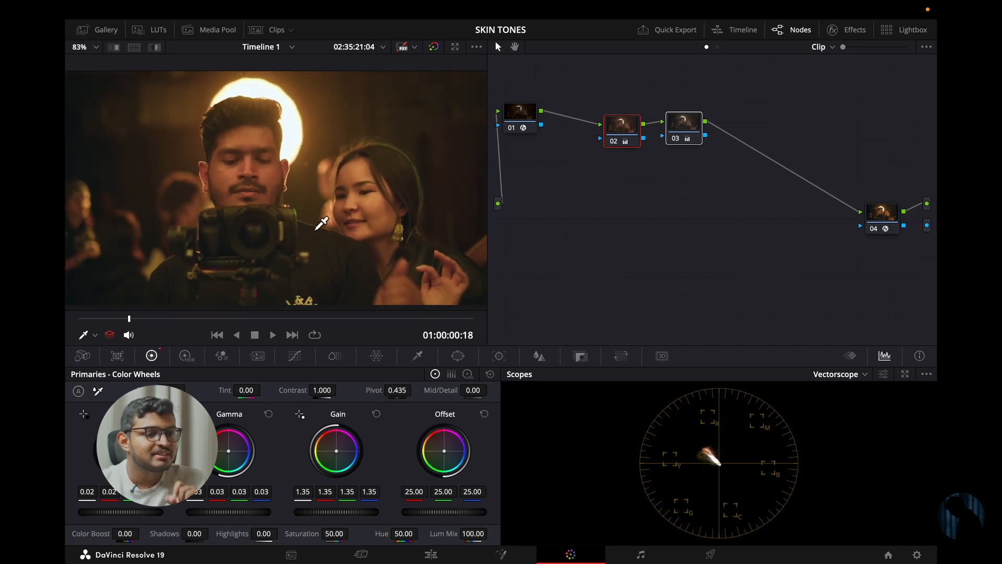
pyautogui.scroll(1, 313, 227)
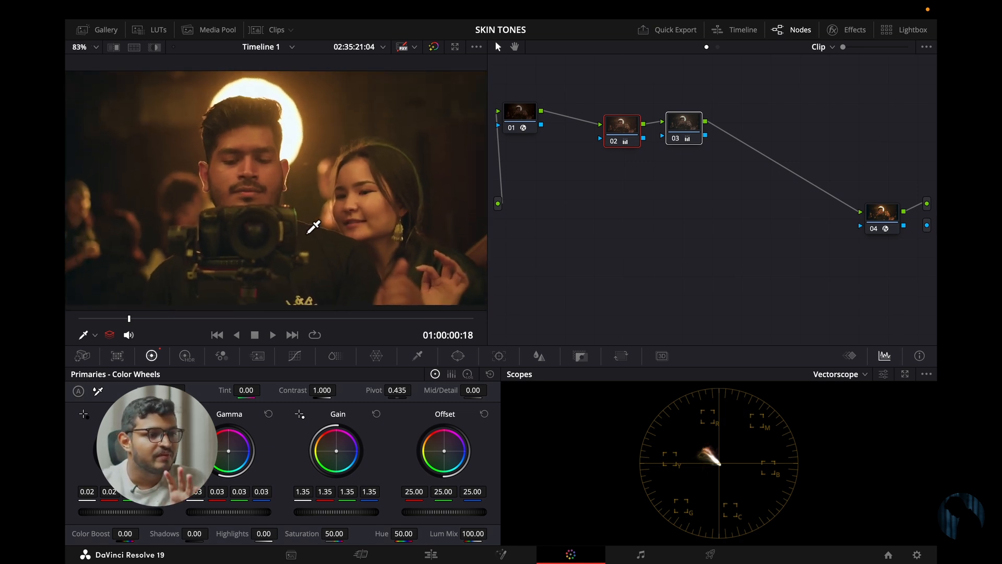
pyautogui.scroll(4, 357, 220)
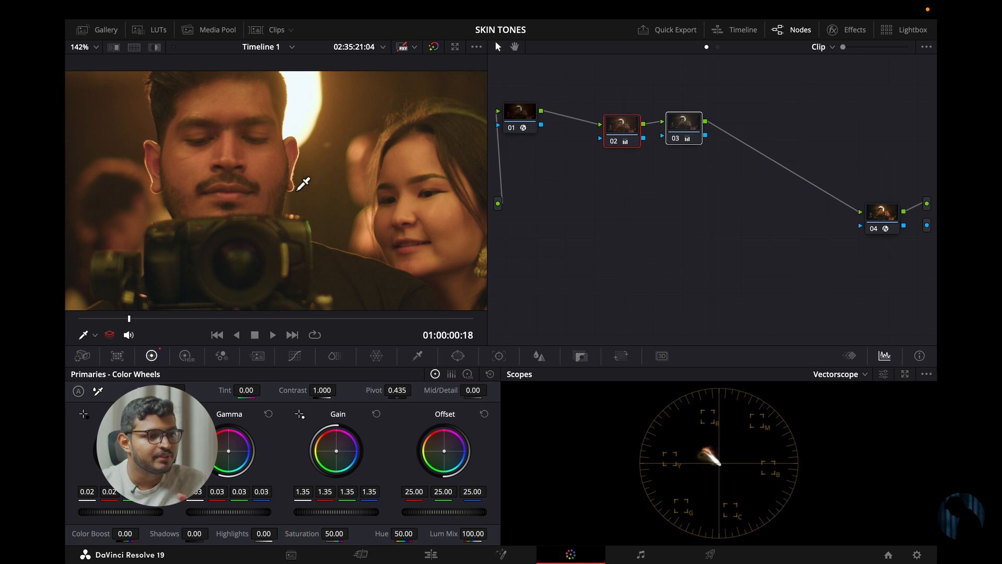
pyautogui.scroll(2, 322, 239)
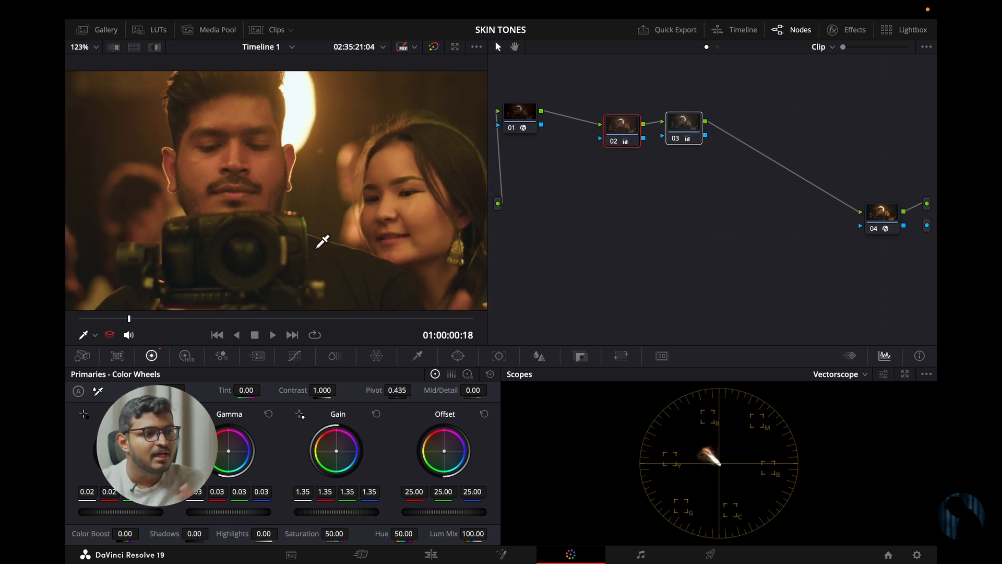
pyautogui.moveTo(390, 278); pyautogui.dragTo(332, 246)
pyautogui.moveTo(250, 220); pyautogui.dragTo(279, 254)
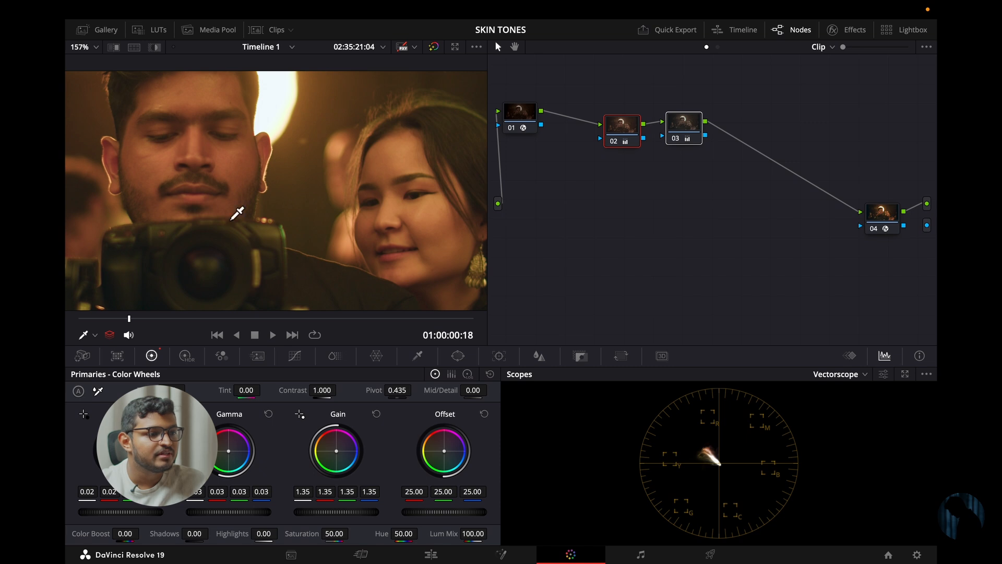
pyautogui.moveTo(235, 206); pyautogui.dragTo(292, 253)
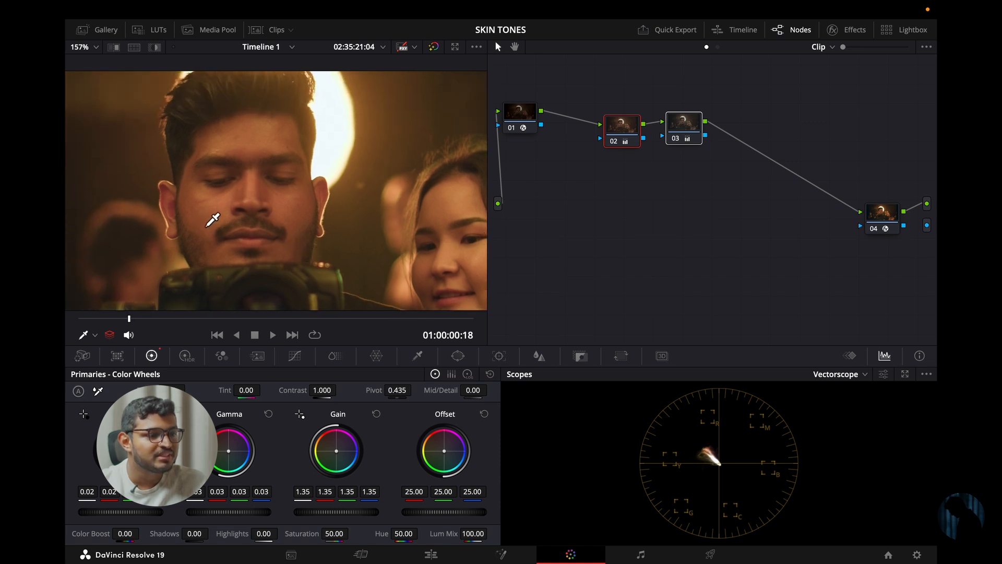
pyautogui.scroll(4, 212, 221)
pyautogui.moveTo(479, 224); pyautogui.dragTo(216, 83)
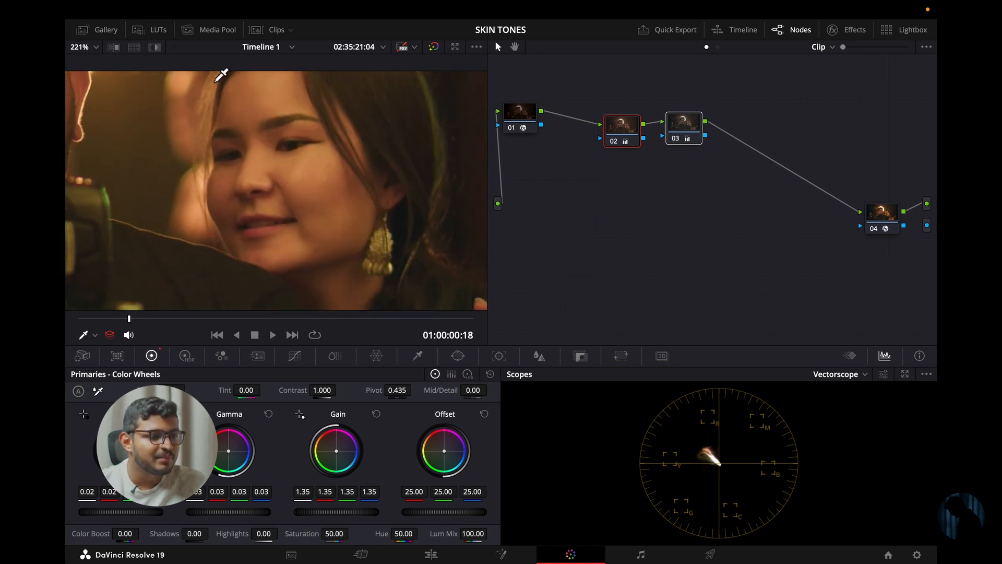
pyautogui.scroll(-2, 313, 209)
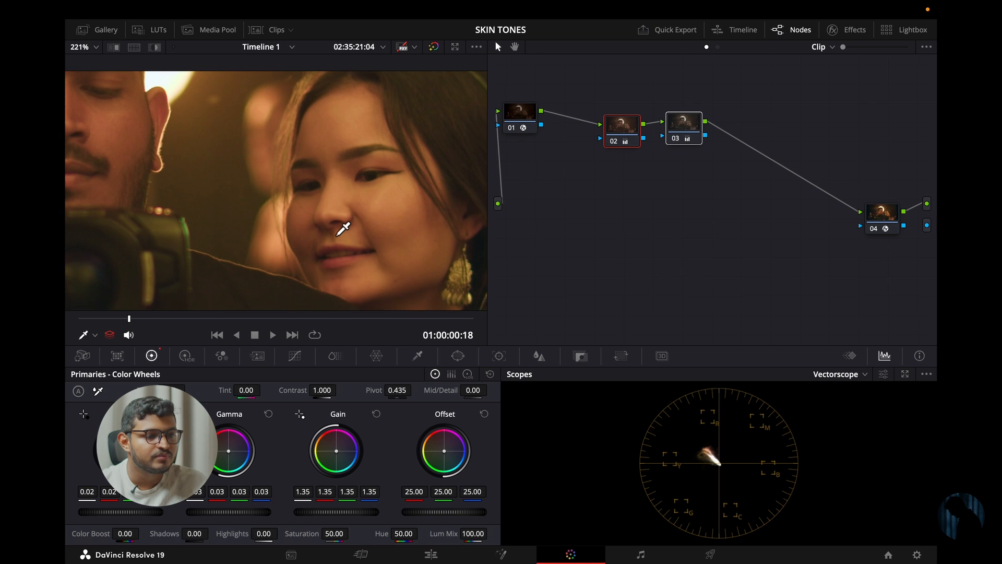
pyautogui.scroll(-2, 343, 223)
pyautogui.scroll(-3, 337, 219)
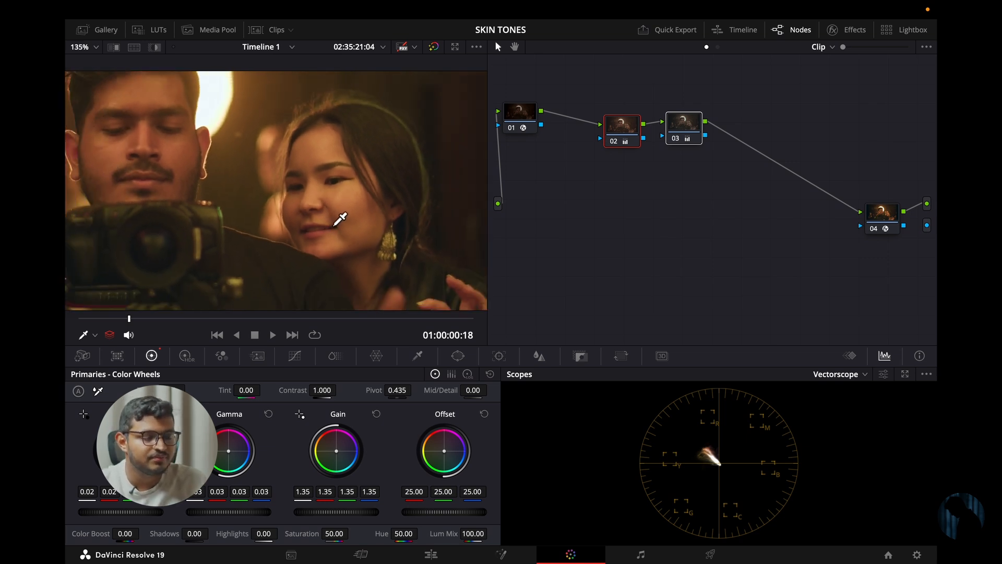
pyautogui.scroll(-2, 206, 204)
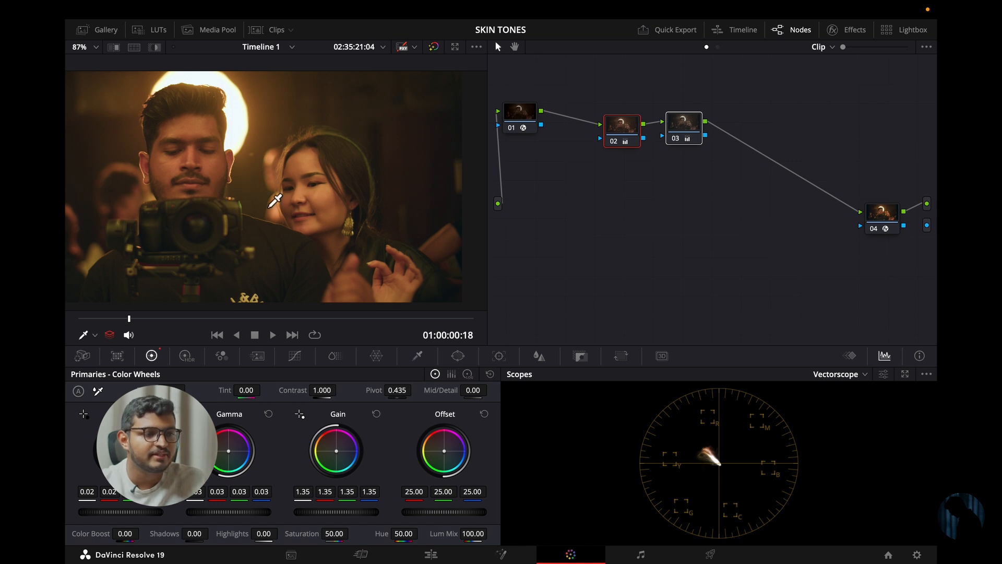
pyautogui.scroll(3, 198, 165)
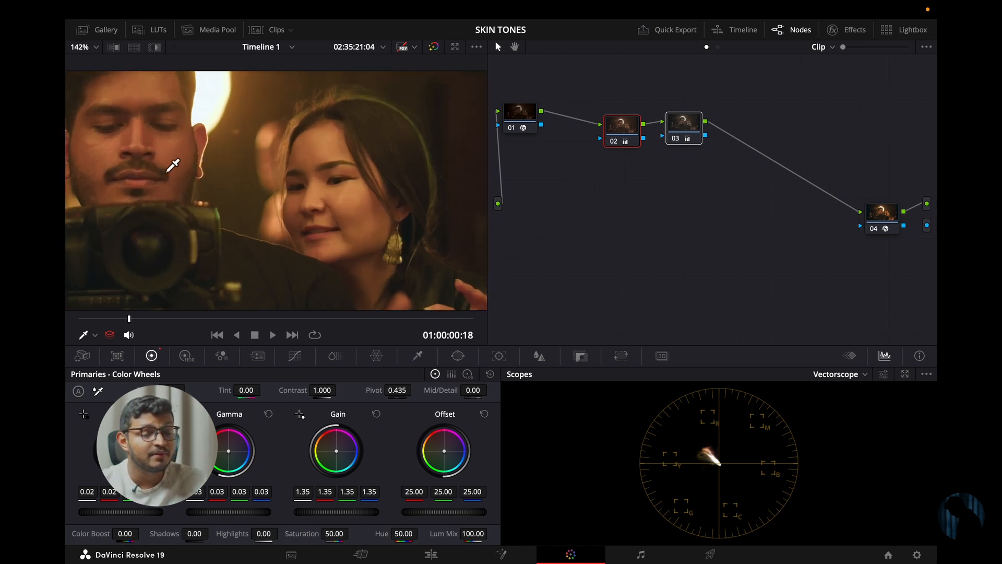
pyautogui.scroll(-1, 212, 194)
pyautogui.scroll(-2, 212, 195)
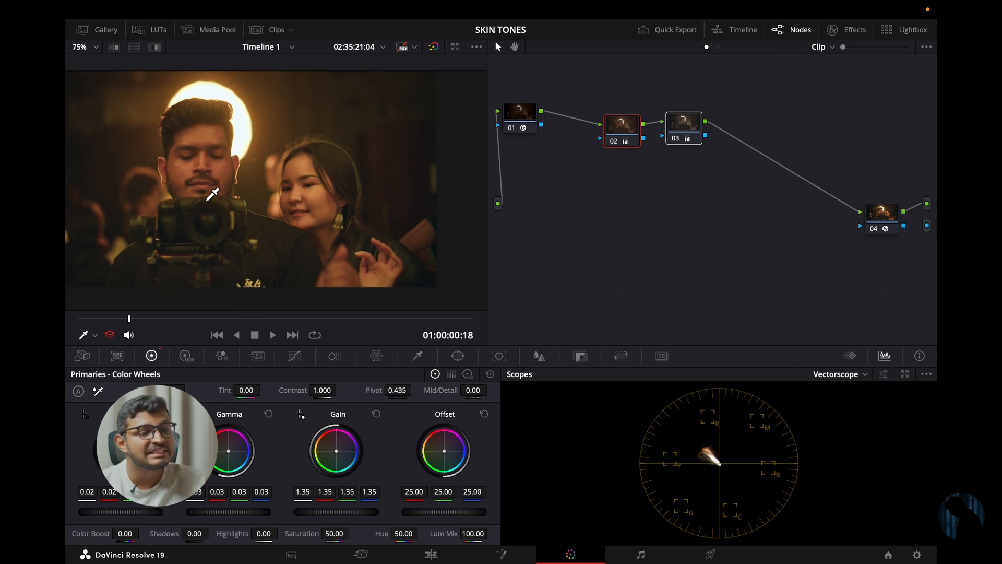
pyautogui.scroll(-1, 241, 201)
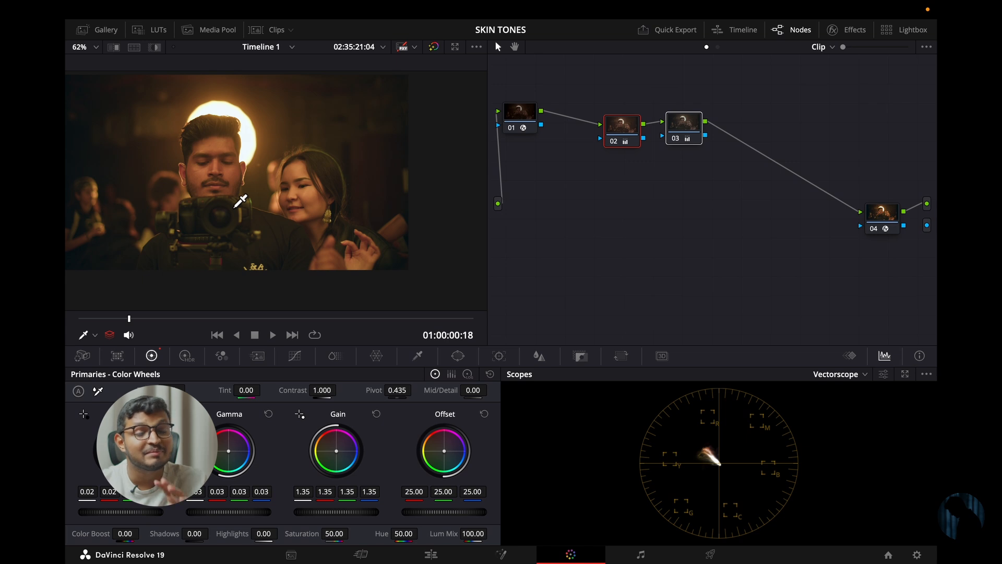
pyautogui.scroll(4, 240, 200)
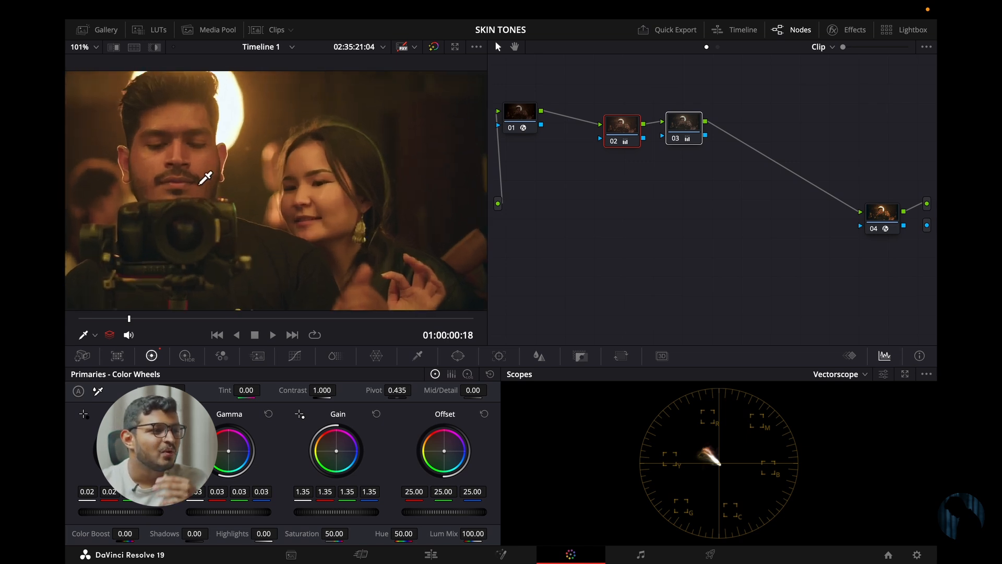
pyautogui.scroll(1, 200, 192)
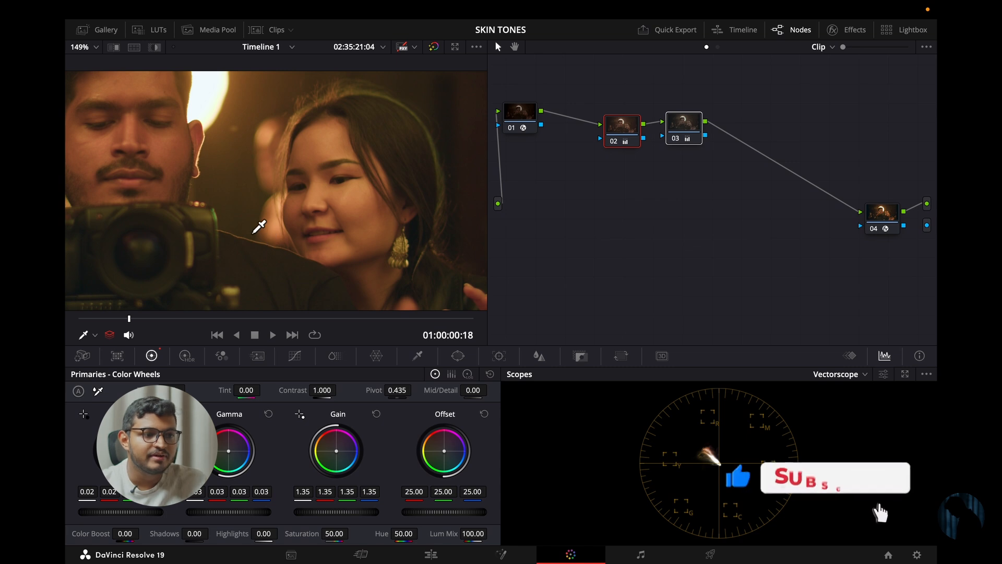
pyautogui.scroll(-3, 259, 226)
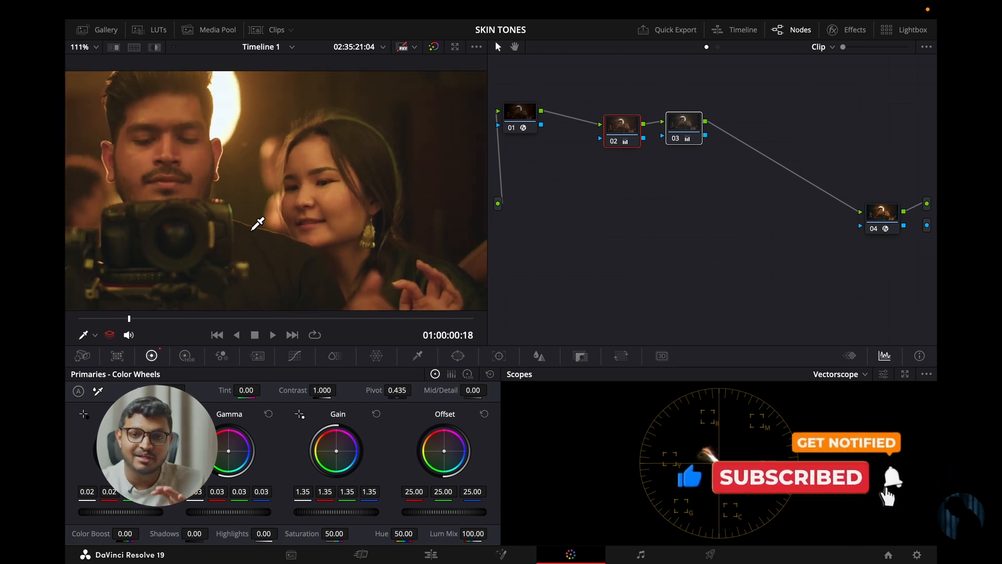
pyautogui.scroll(2, 264, 220)
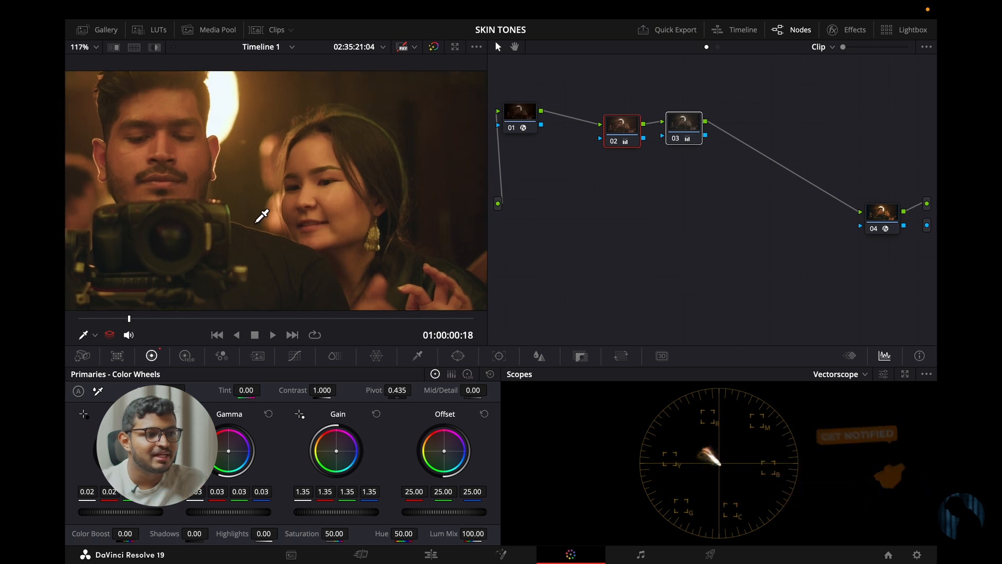
pyautogui.moveTo(200, 225); pyautogui.dragTo(256, 235)
pyautogui.scroll(3, 256, 236)
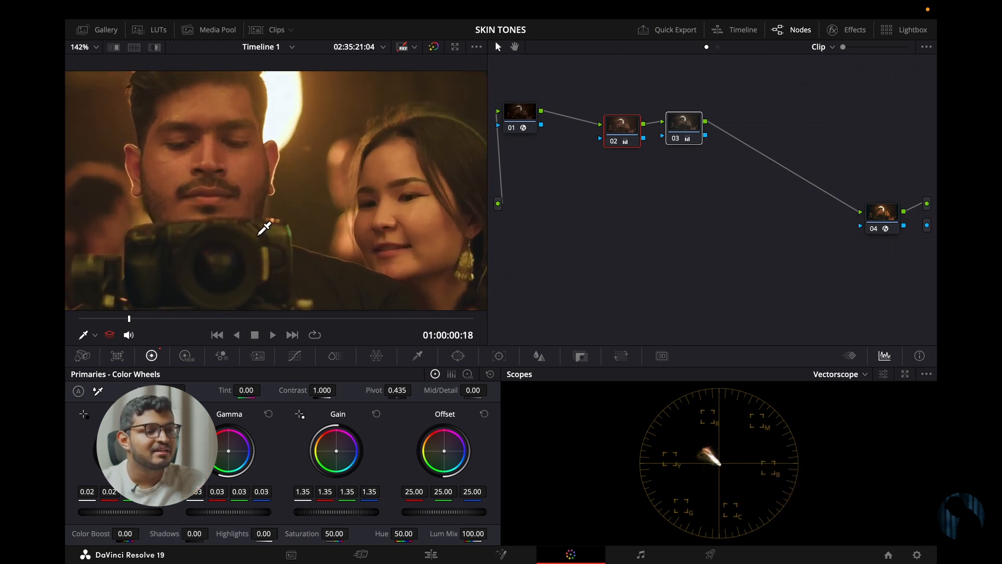
pyautogui.scroll(-4, 258, 235)
pyautogui.scroll(-2, 294, 213)
pyautogui.scroll(3, 295, 211)
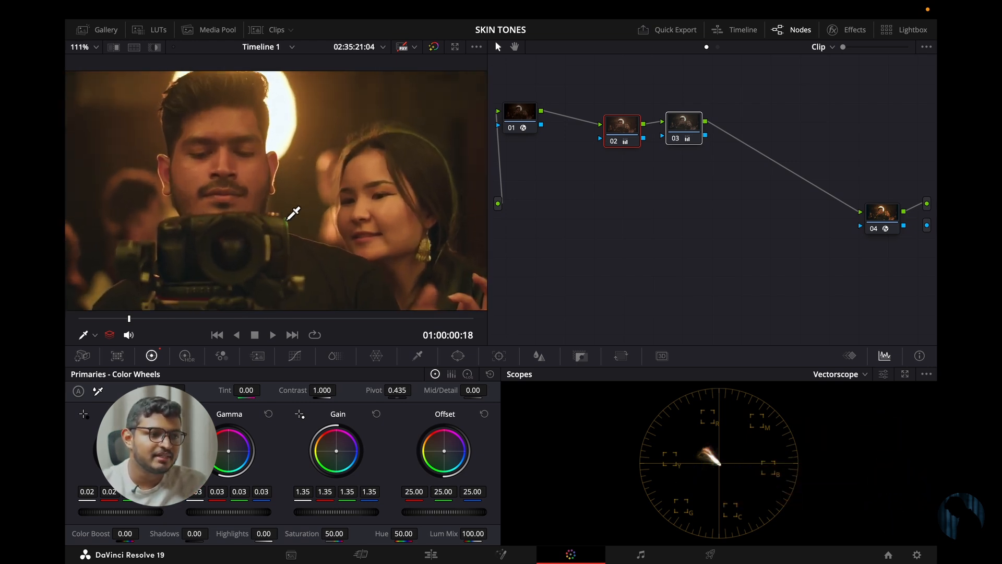
pyautogui.scroll(-3, 293, 213)
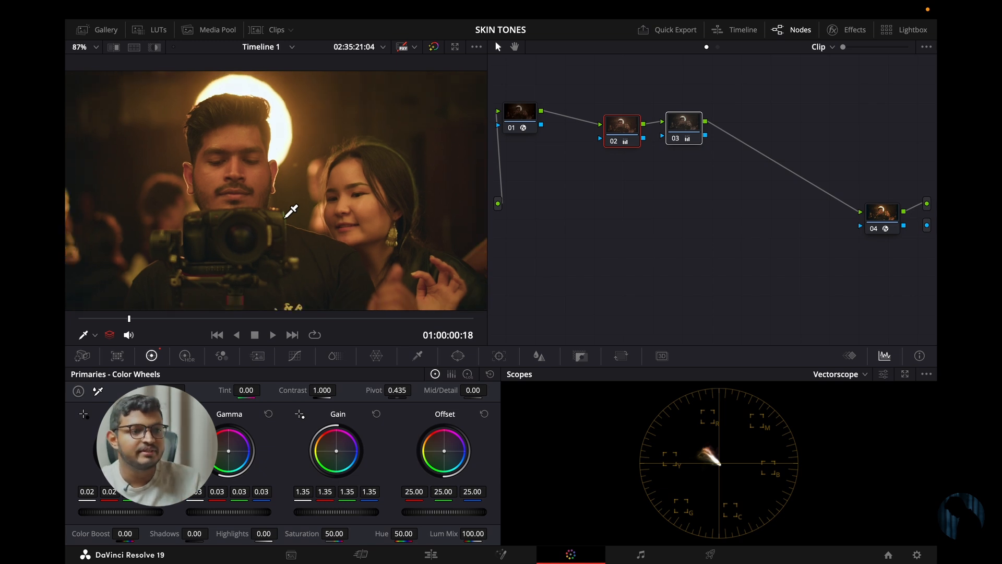
pyautogui.scroll(-2, 286, 236)
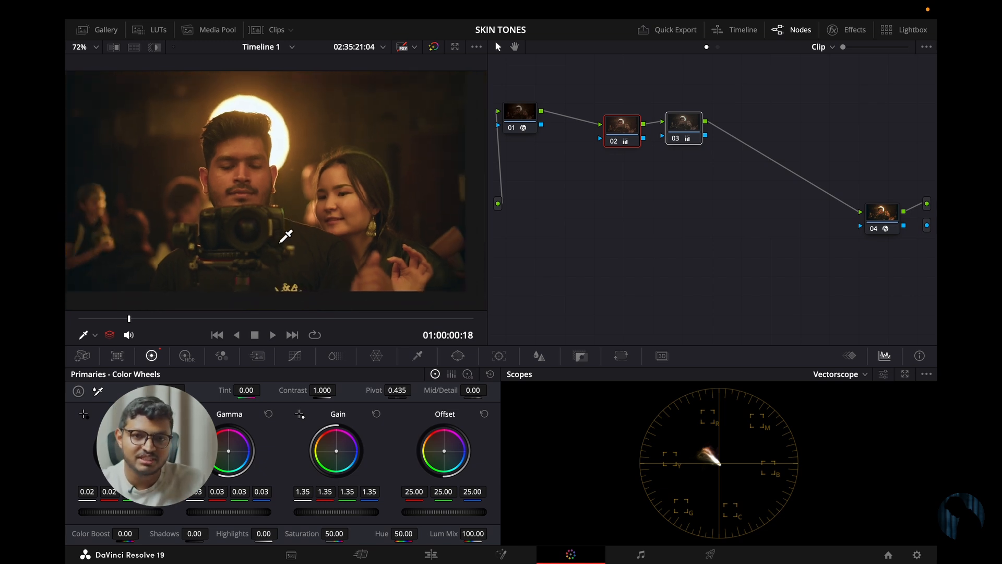
pyautogui.scroll(2, 286, 236)
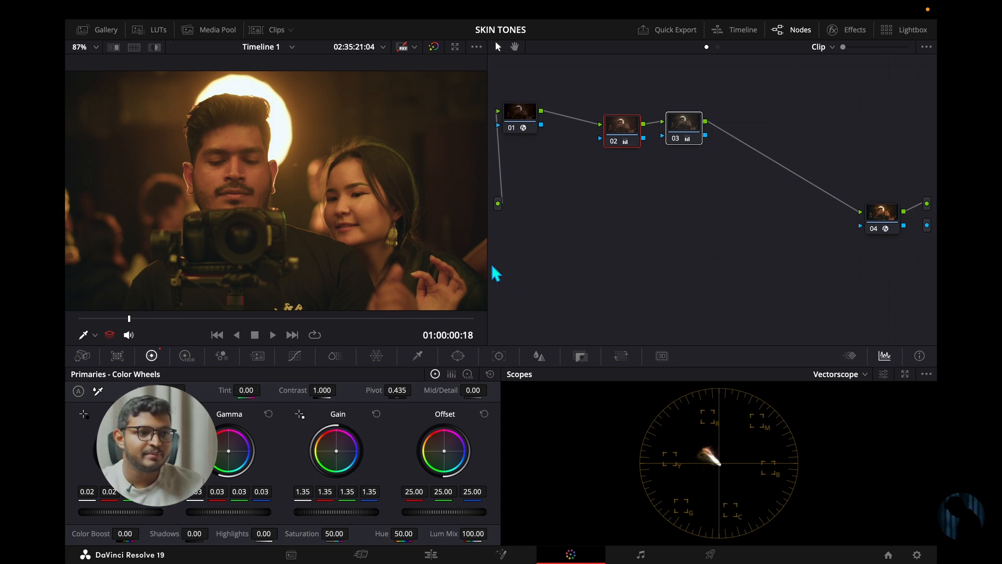
pyautogui.scroll(1, 358, 265)
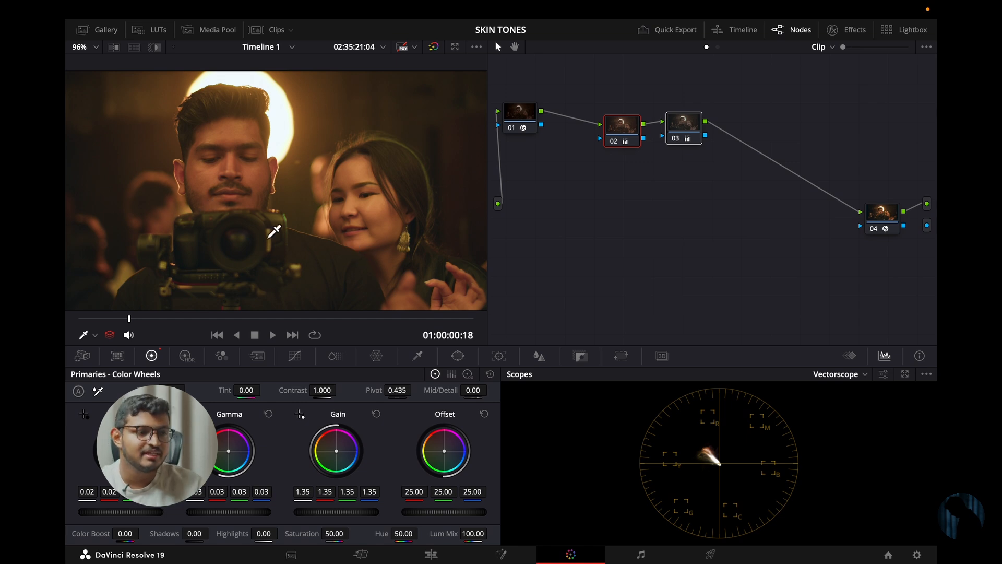
pyautogui.scroll(-1, 274, 231)
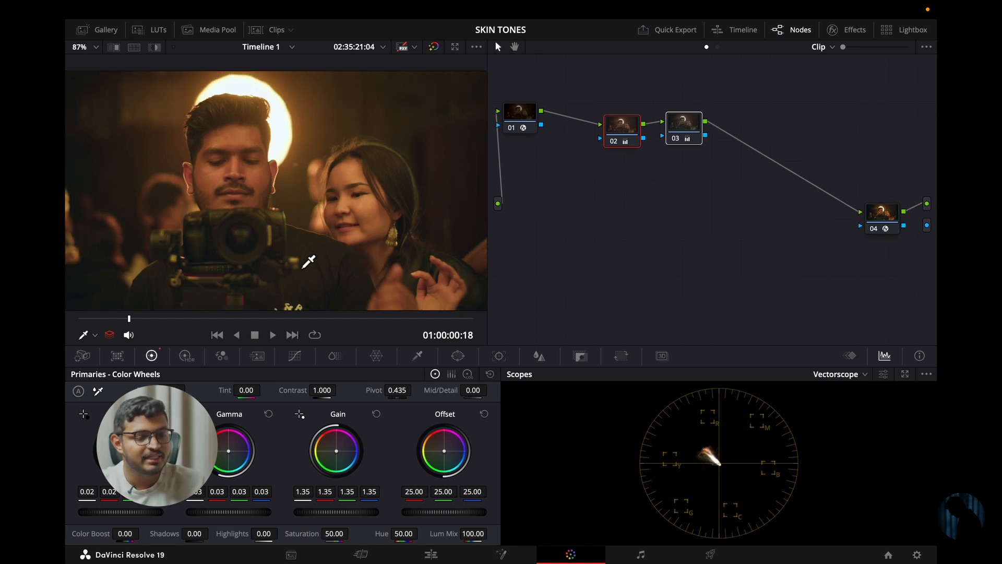
# - Move nodes 02 and 03 closer to node 01 and add a serial node after node 03, slightly below it
pyautogui.moveTo(700, 141); pyautogui.dragTo(675, 152)
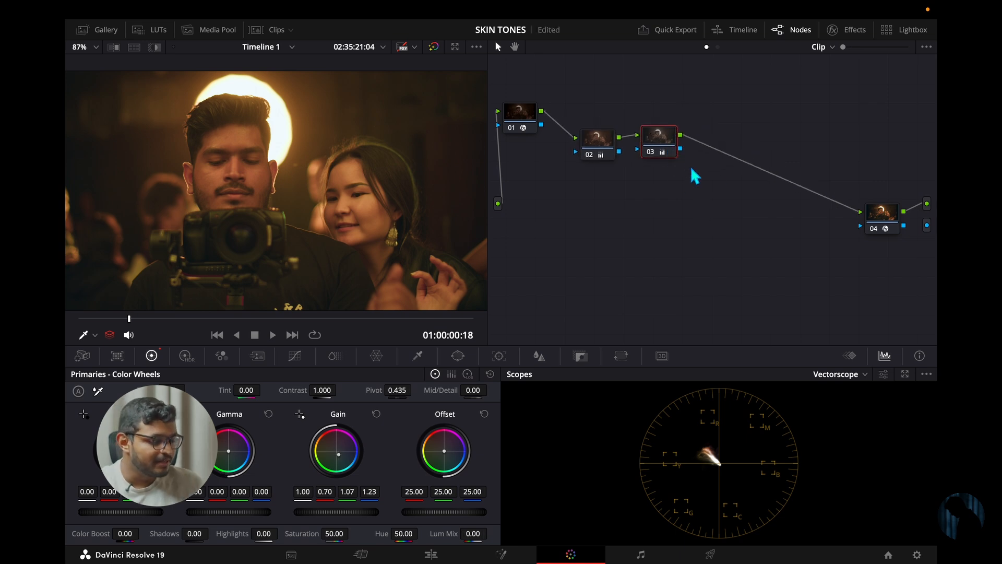
pyautogui.hotkey('alt', 's')
pyautogui.moveTo(722, 143); pyautogui.dragTo(724, 157)
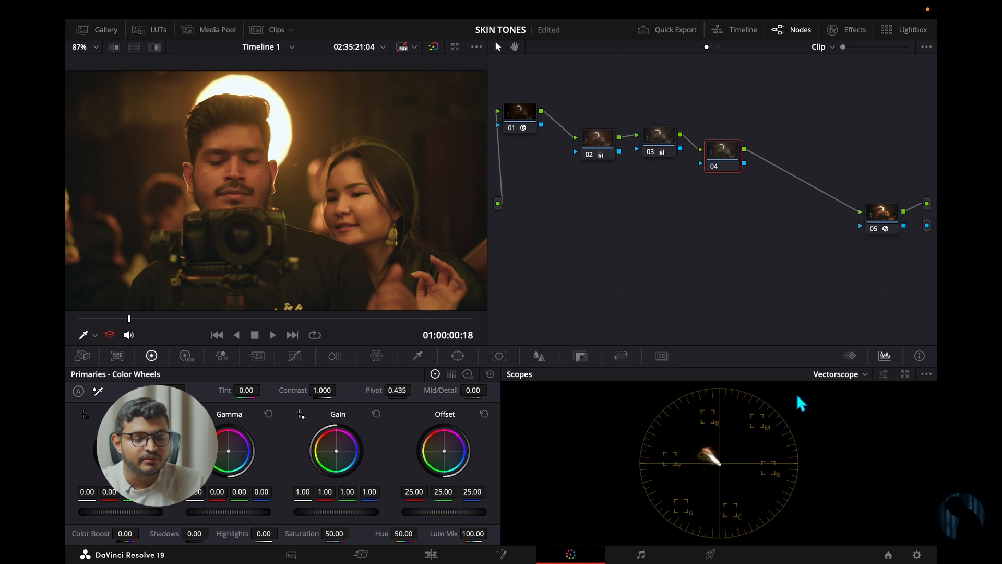
# - Turn on the 2x zoom and the skin tone indicator in the vectorscope
pyautogui.click(886, 373)
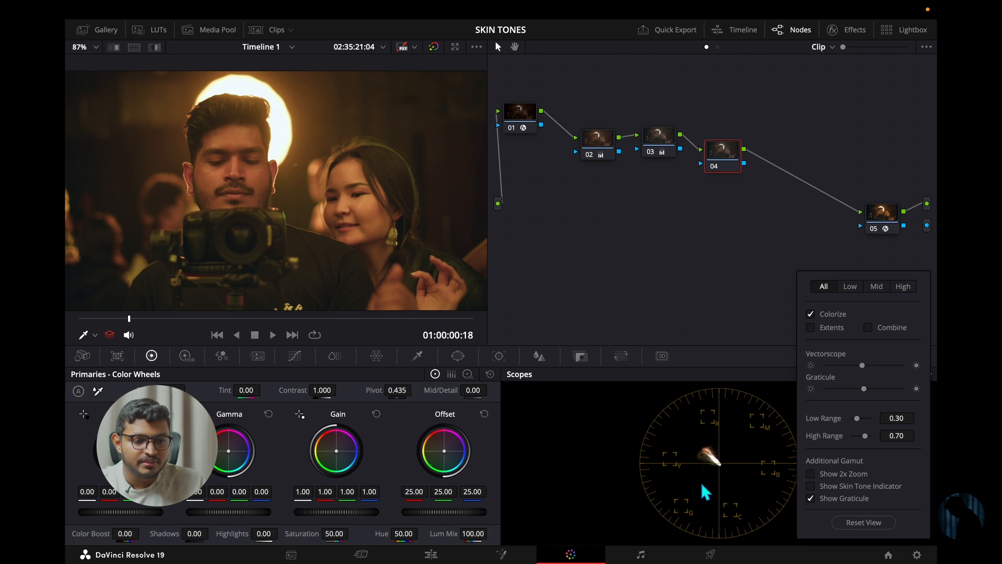
pyautogui.click(812, 472)
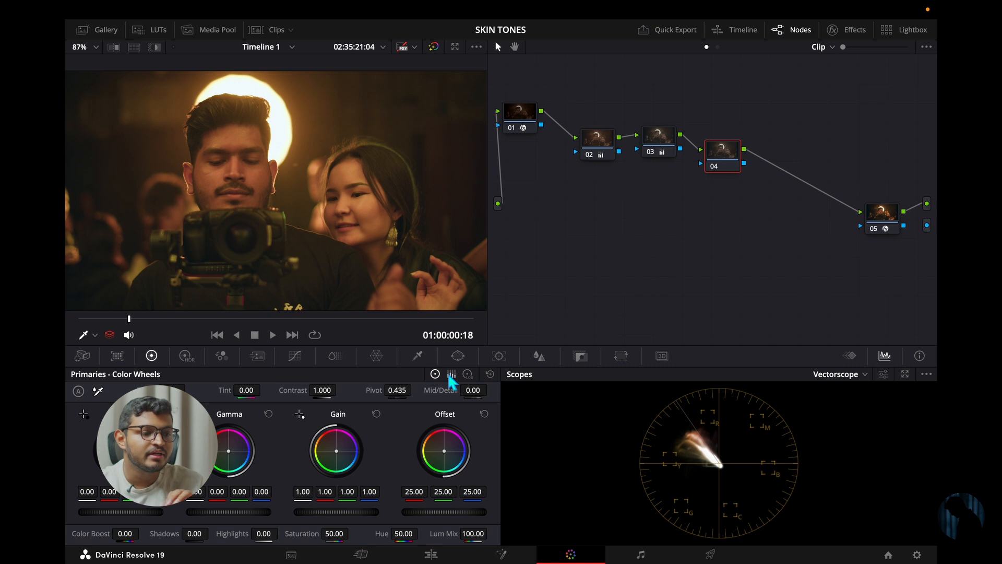
# - Add a circle window to node 04, place it over the woman's face and shrink it to her cheek
pyautogui.click(458, 356)
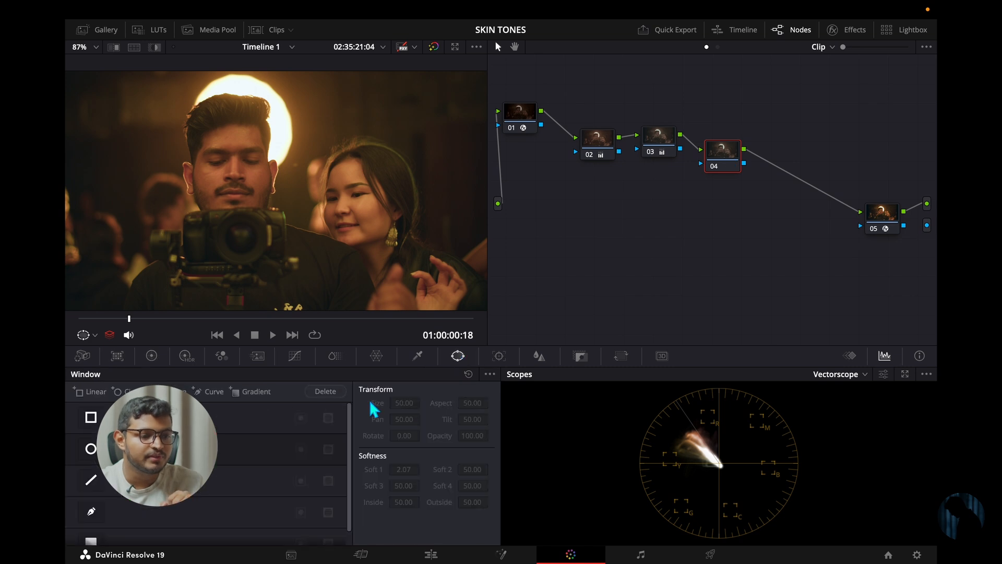
pyautogui.click(90, 449)
pyautogui.moveTo(269, 168); pyautogui.dragTo(350, 207)
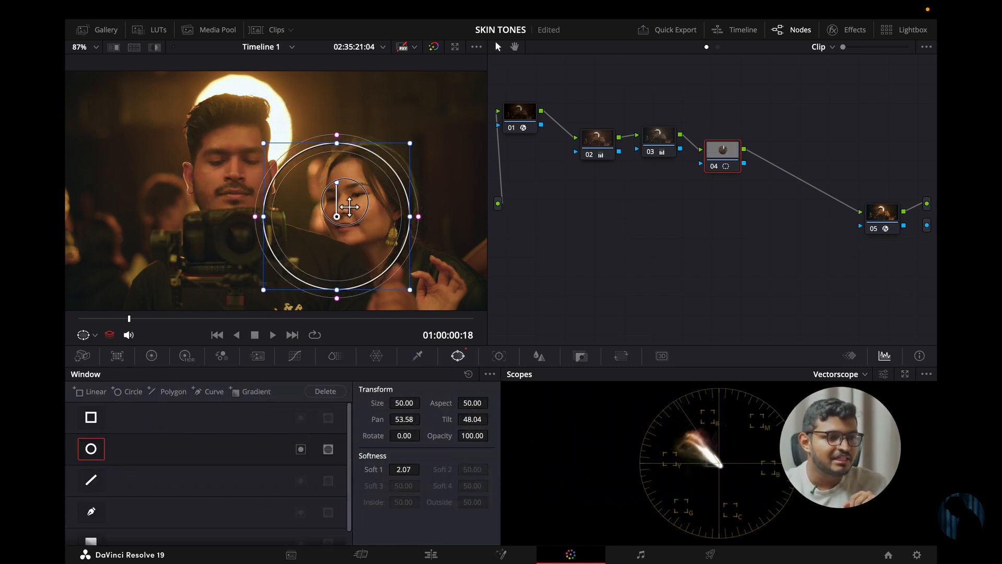
pyautogui.moveTo(410, 289); pyautogui.dragTo(351, 225)
# - Fit the circle window to the woman's lit cheek with size about 36, aspect about 47 and softness 0
pyautogui.scroll(2, 368, 225)
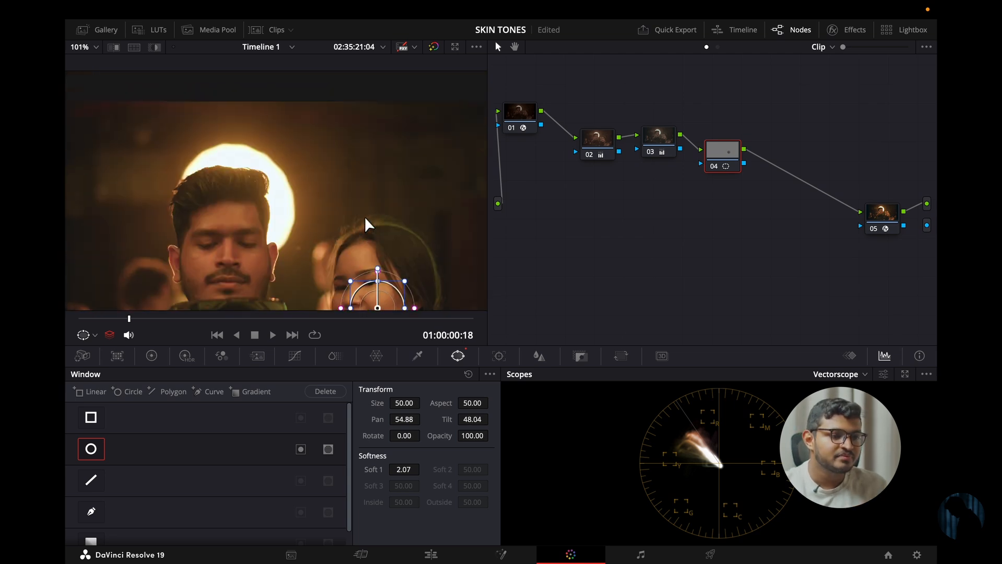
pyautogui.scroll(-5, 367, 222)
pyautogui.scroll(7, 370, 242)
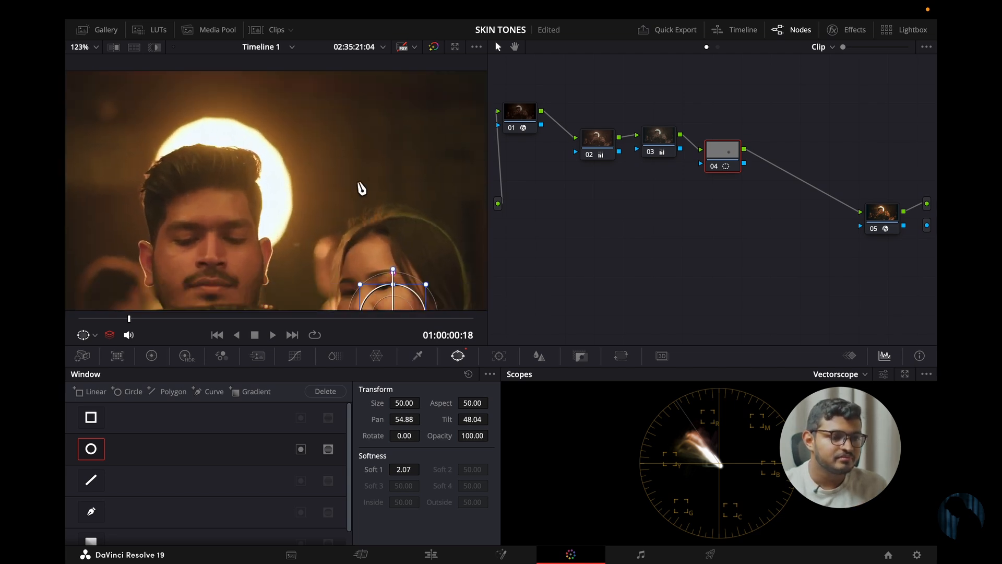
pyautogui.moveTo(359, 182)
pyautogui.mouseDown()
pyautogui.moveTo(349, 132)
pyautogui.moveTo(345, 141)
pyautogui.mouseUp()
pyautogui.moveTo(358, 217)
pyautogui.mouseDown()
pyautogui.moveTo(369, 210)
pyautogui.moveTo(401, 222)
pyautogui.moveTo(403, 246)
pyautogui.moveTo(396, 236)
pyautogui.moveTo(456, 227)
pyautogui.moveTo(446, 228)
pyautogui.mouseUp()
pyautogui.scroll(1, 393, 236)
pyautogui.scroll(6, 393, 236)
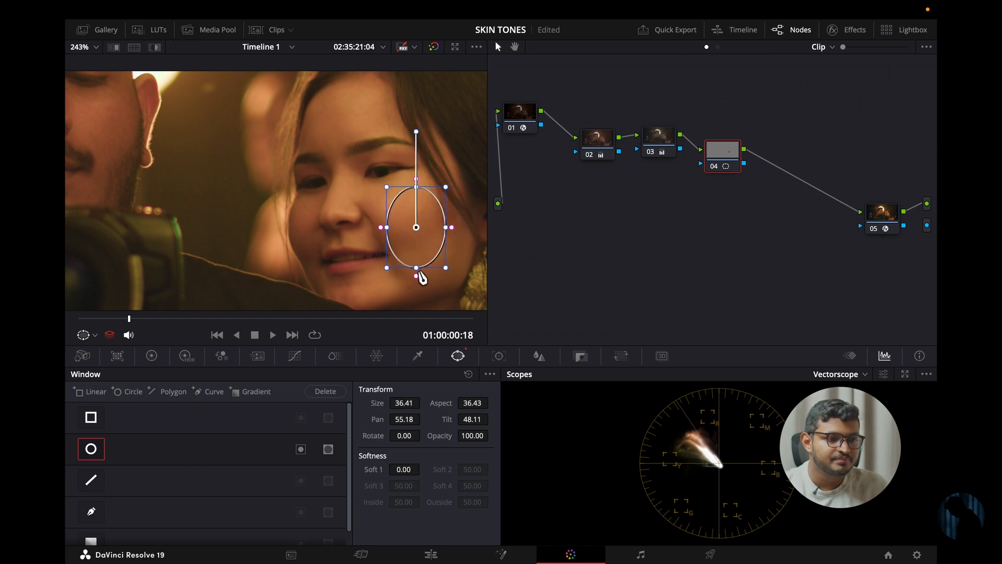
pyautogui.moveTo(416, 268); pyautogui.dragTo(416, 259)
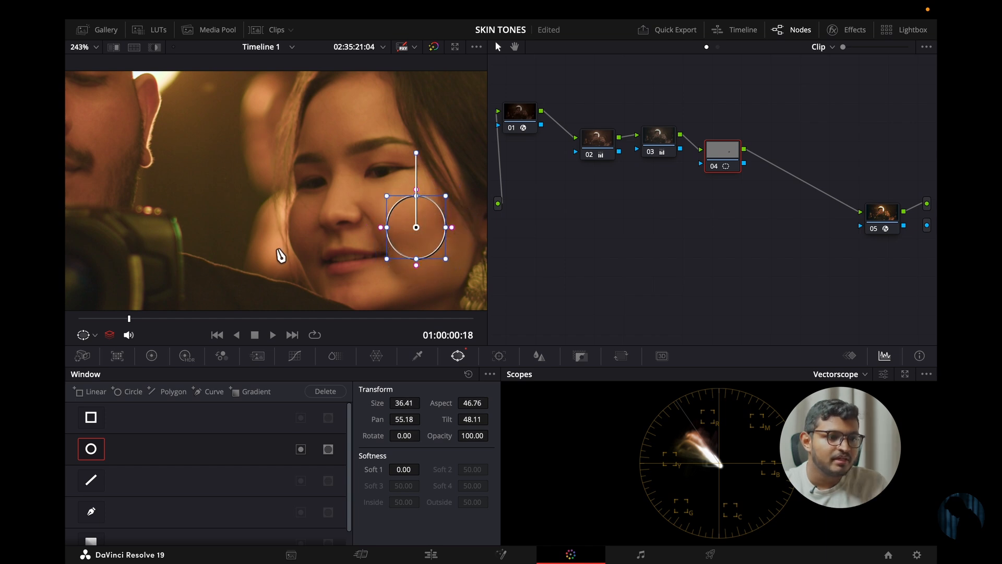
# - Isolate the circled cheek with Highlight and examine its trace against the skin tone line, checking the vectorscope's 2x zoom option
pyautogui.click(154, 47)
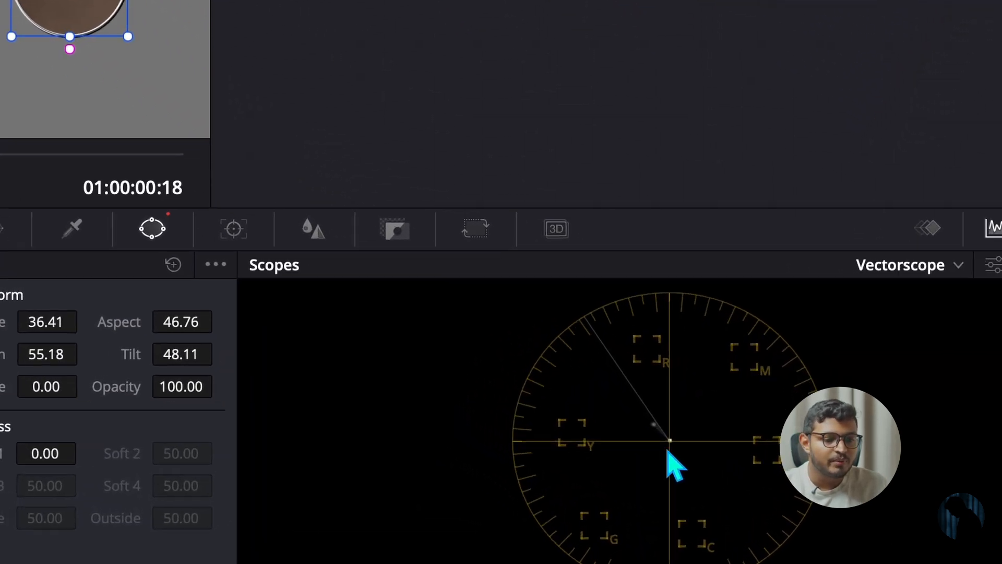
pyautogui.click(957, 264)
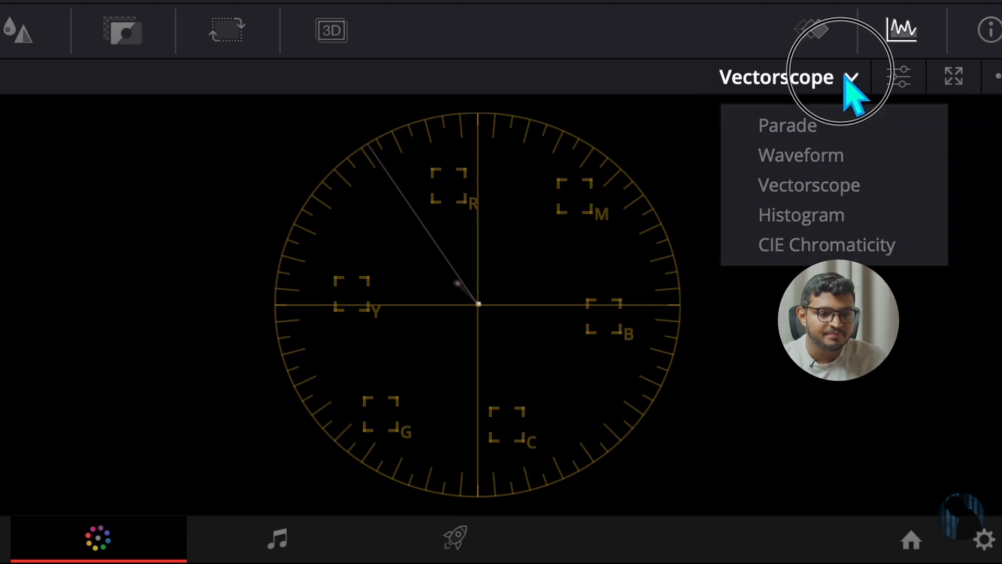
pyautogui.click(845, 75)
pyautogui.click(895, 80)
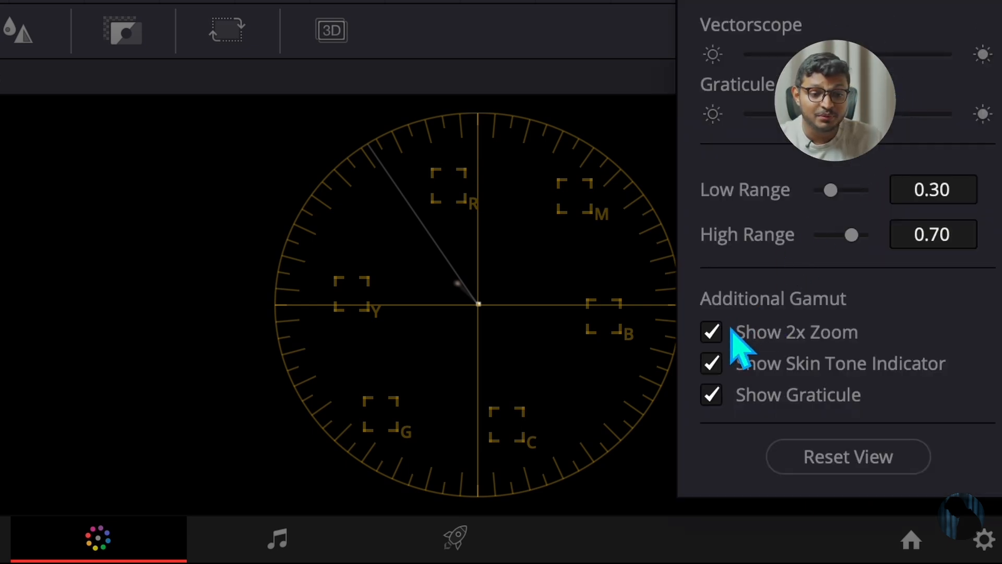
pyautogui.click(712, 332)
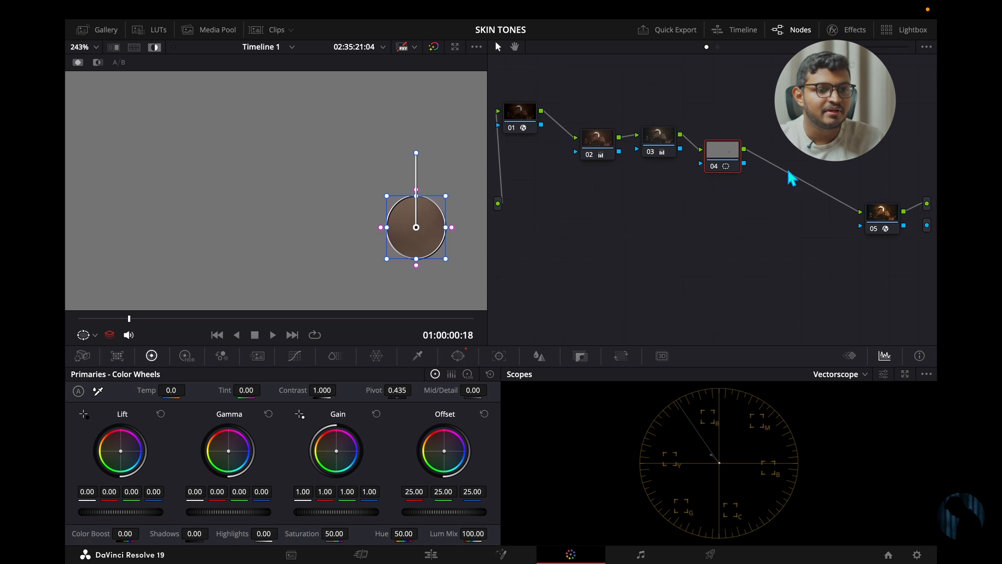
pyautogui.rightClick(726, 158)
pyautogui.click(621, 224)
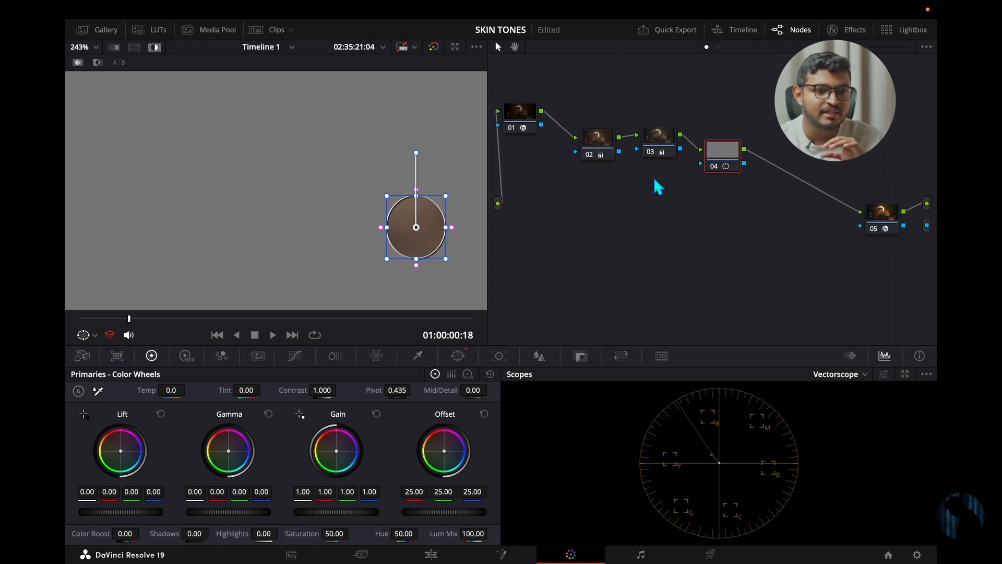
# - Disable node 04, turn off Highlight and examine the full image's trace alongside the faces
pyautogui.hotkey('shift', 'h')
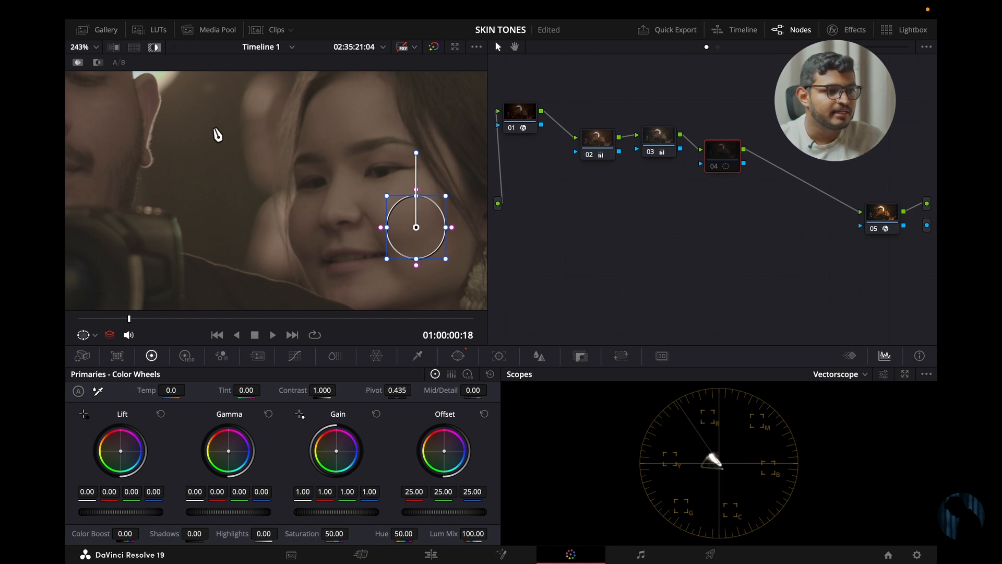
pyautogui.click(155, 47)
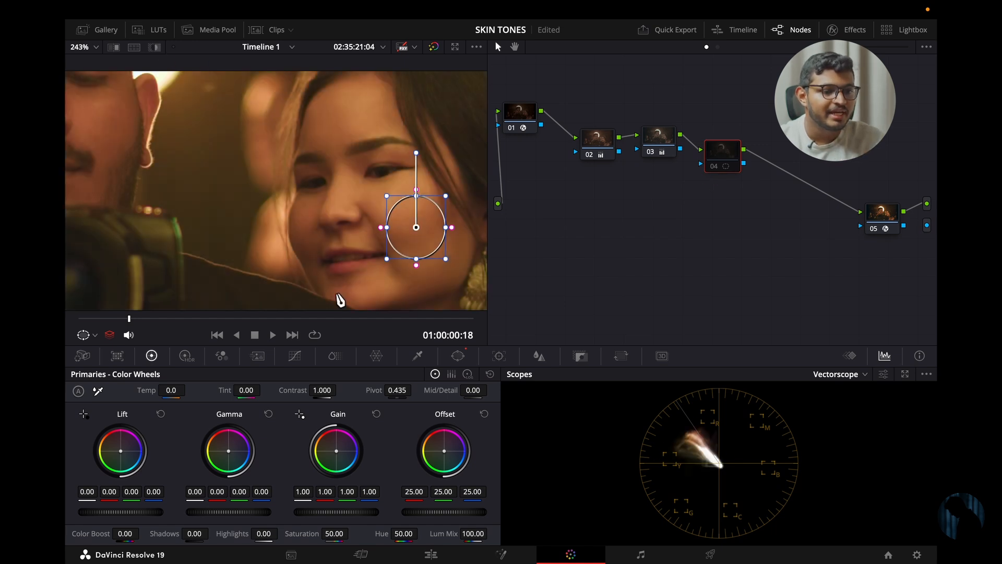
pyautogui.scroll(-2, 411, 211)
pyautogui.scroll(-8, 411, 211)
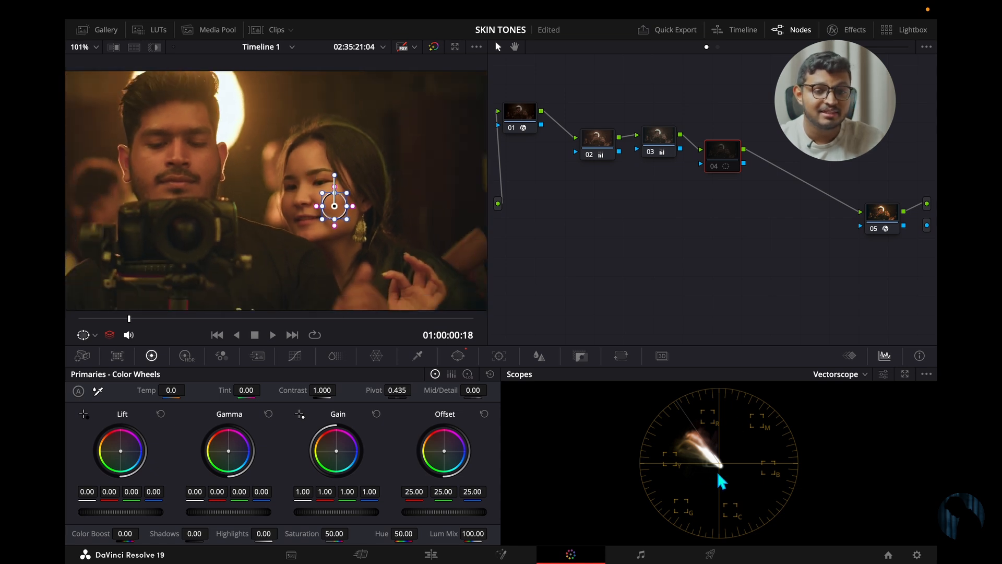
pyautogui.scroll(-2, 301, 203)
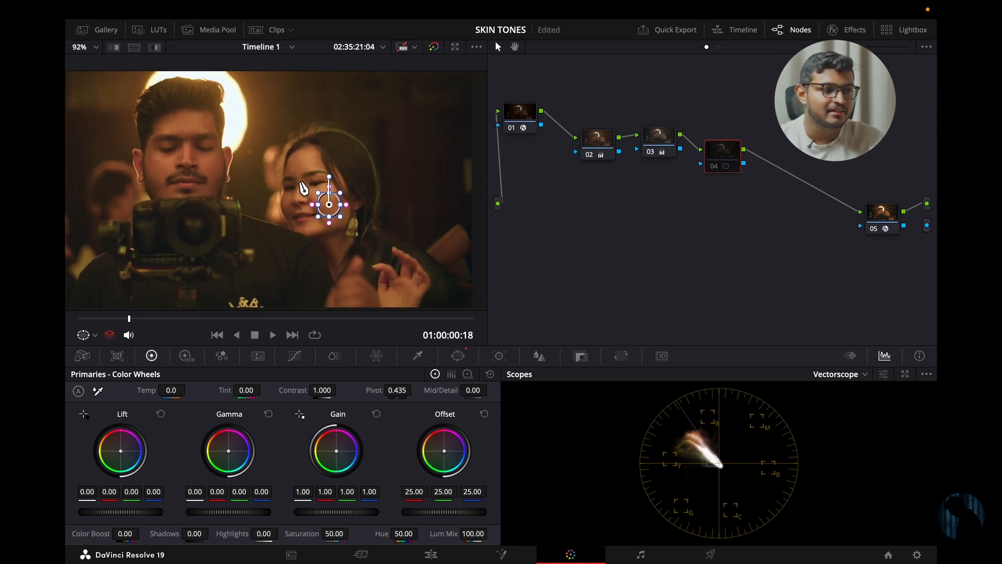
pyautogui.scroll(2, 301, 203)
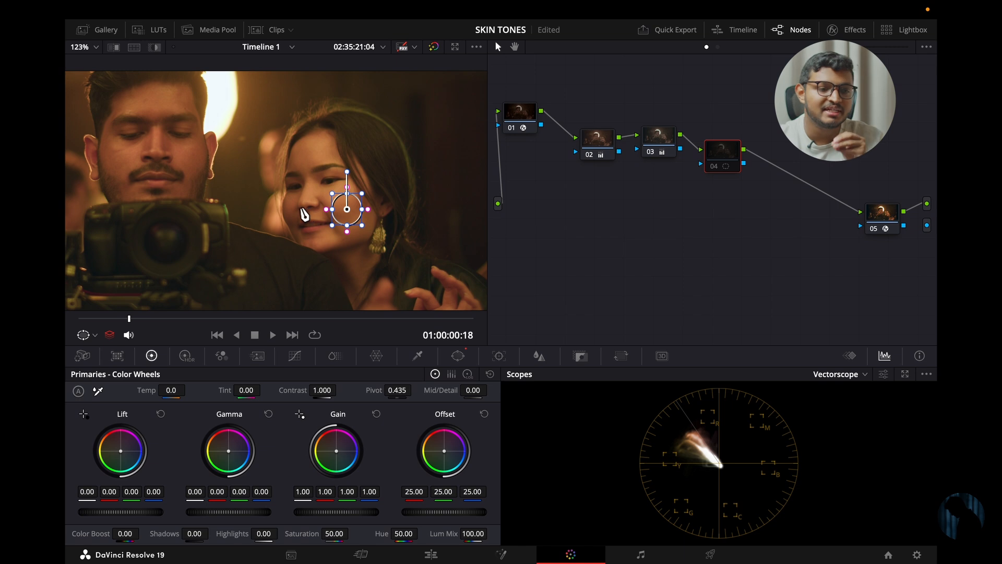
pyautogui.scroll(1, 209, 230)
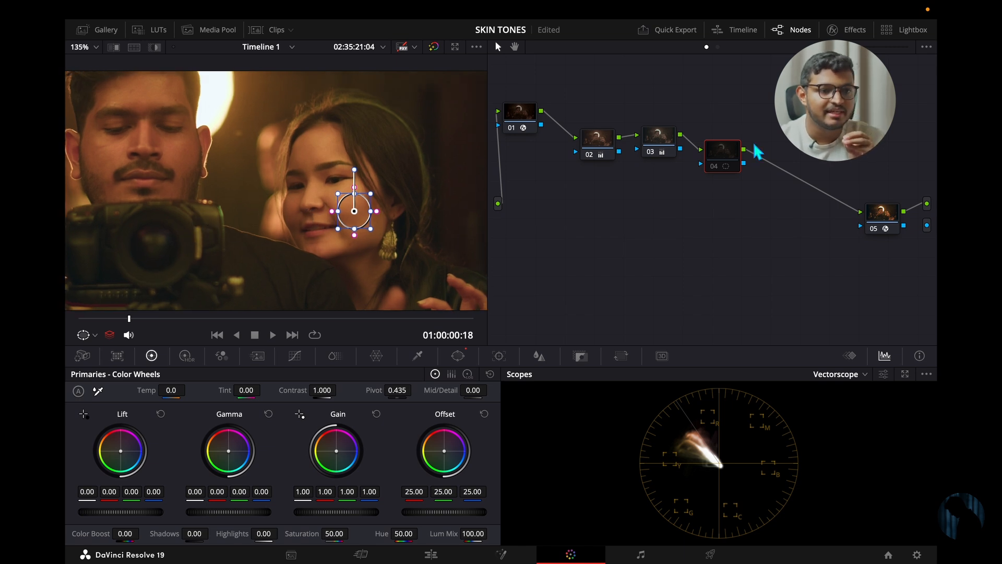
# - Reset node 04 to remove its circle window
pyautogui.rightClick(732, 144)
pyautogui.click(749, 152)
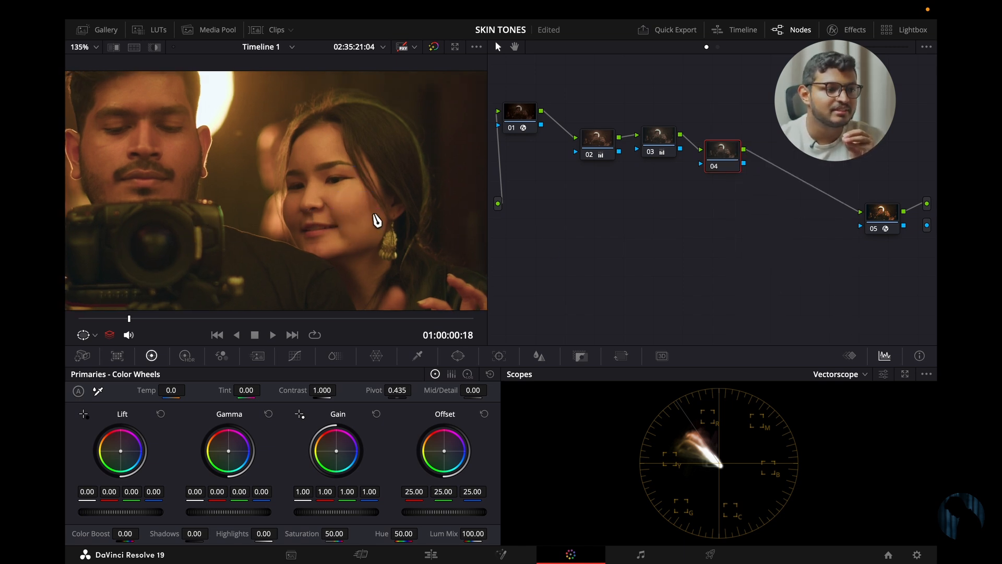
# - Key the skin tones on node 04 with the HSL qualifier by sampling the woman's lit cheek
pyautogui.scroll(-3, 377, 222)
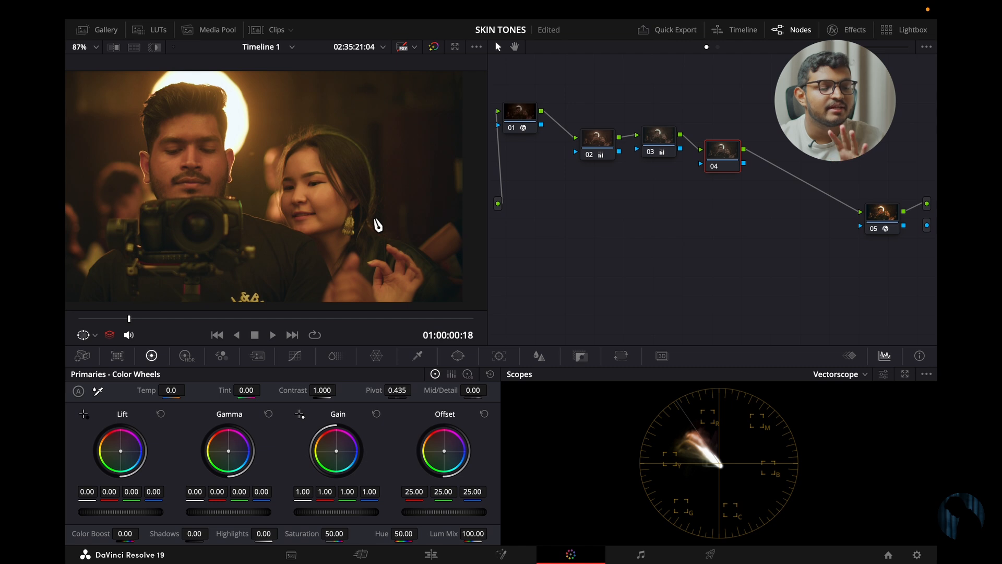
pyautogui.click(418, 356)
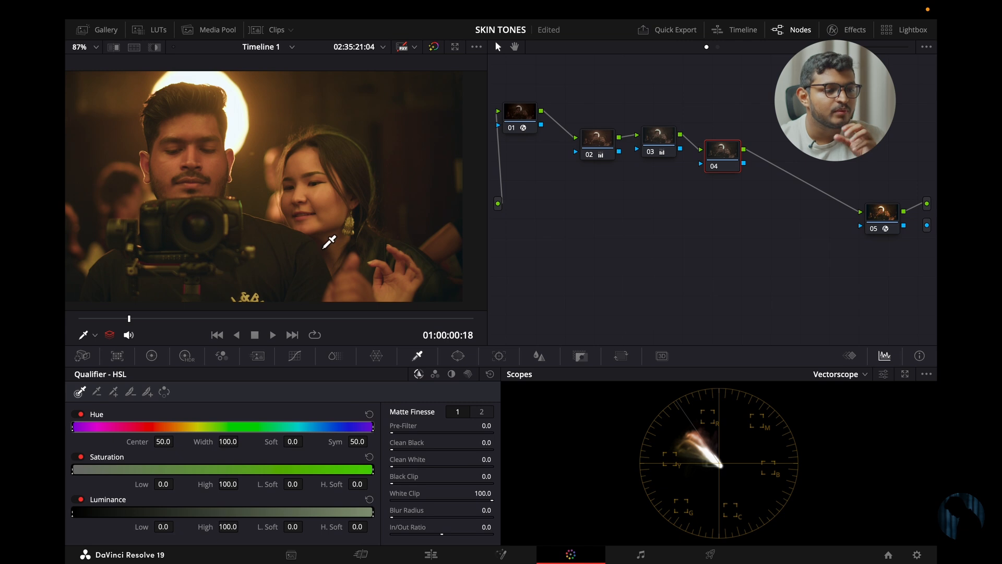
pyautogui.scroll(-2, 351, 238)
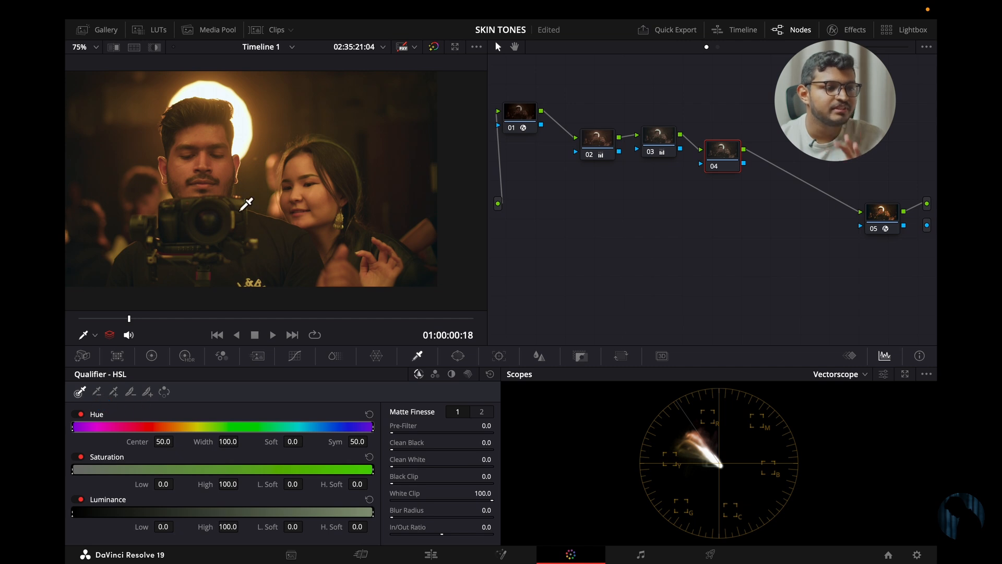
pyautogui.scroll(3, 353, 214)
pyautogui.scroll(2, 350, 230)
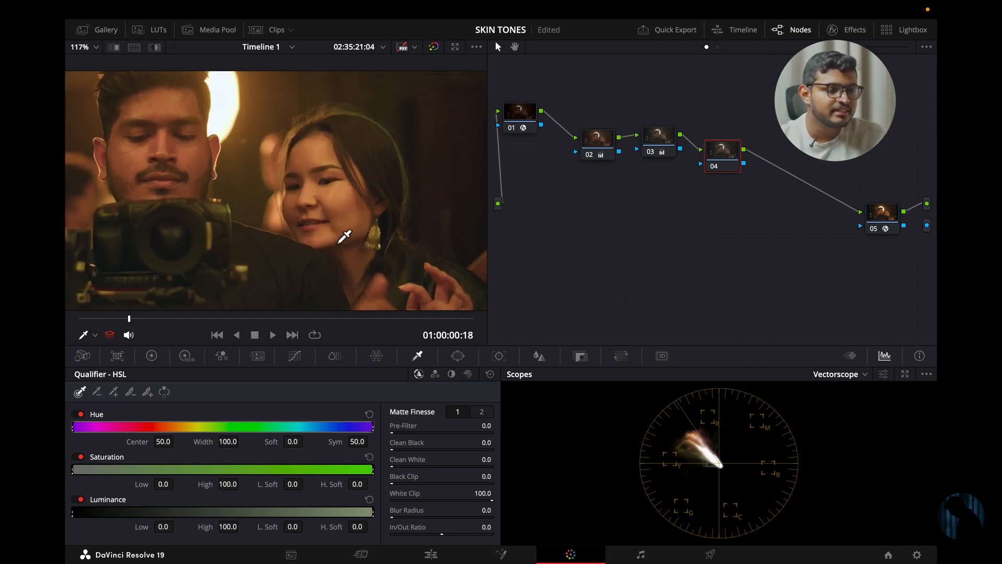
pyautogui.scroll(3, 365, 225)
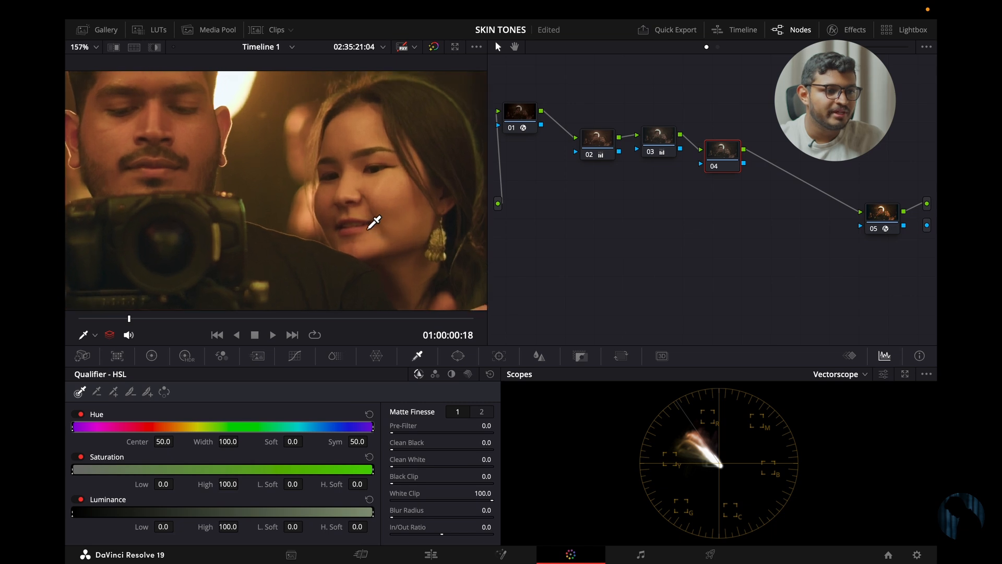
pyautogui.moveTo(368, 231); pyautogui.dragTo(330, 252)
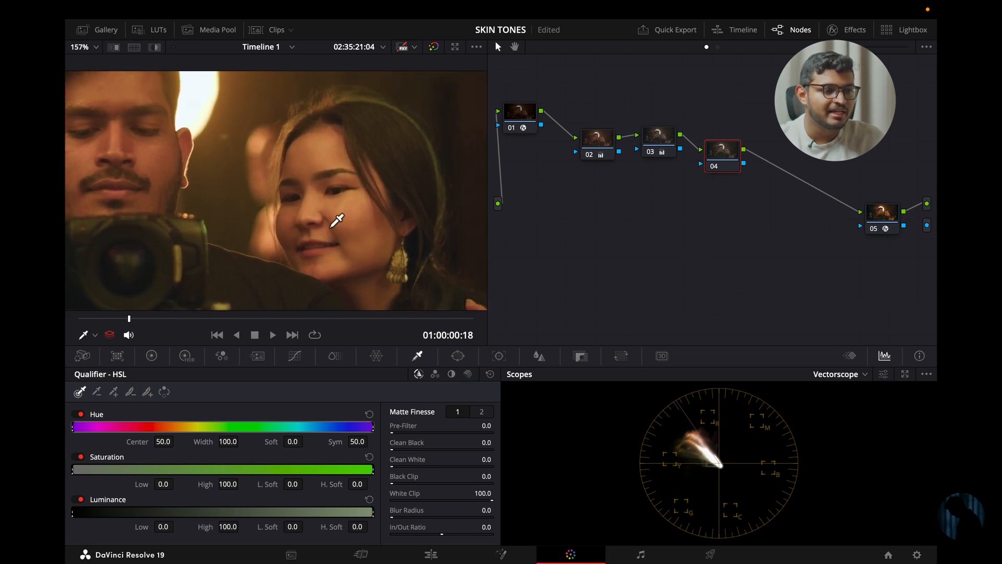
pyautogui.click(353, 219)
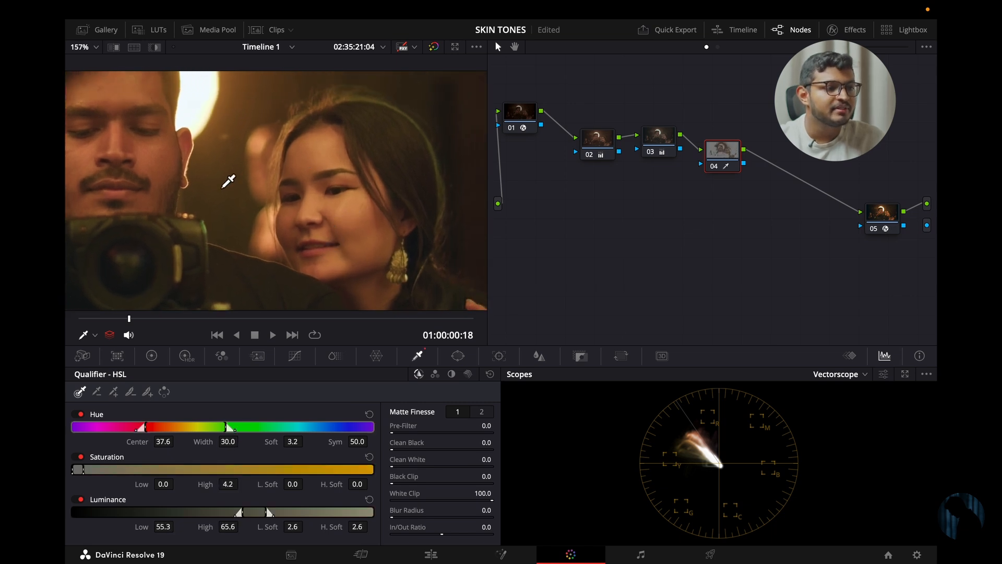
# - Show the qualifier's selection with Highlight and examine which areas it covers across the whole frame
pyautogui.click(154, 47)
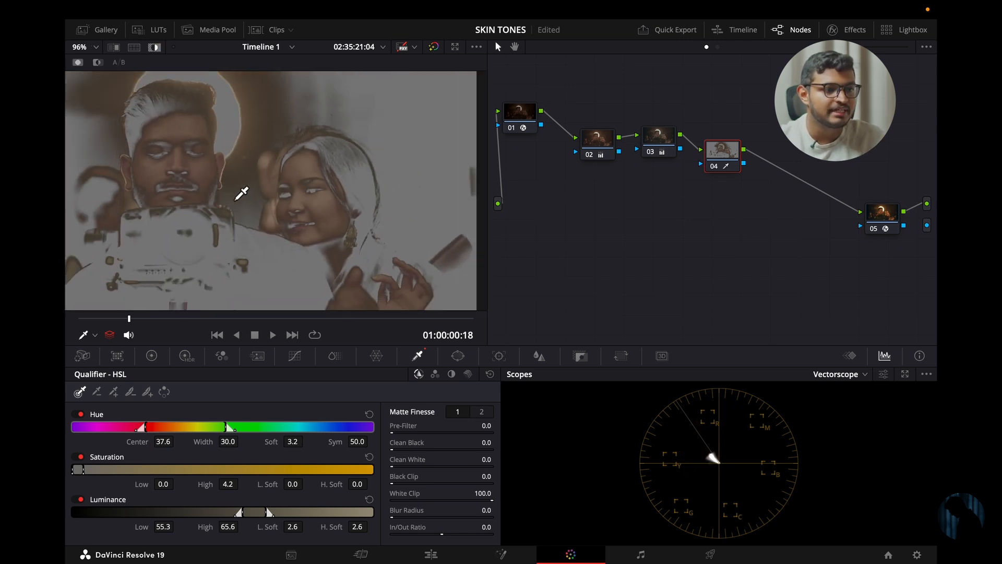
pyautogui.scroll(-3, 241, 194)
pyautogui.scroll(4, 245, 203)
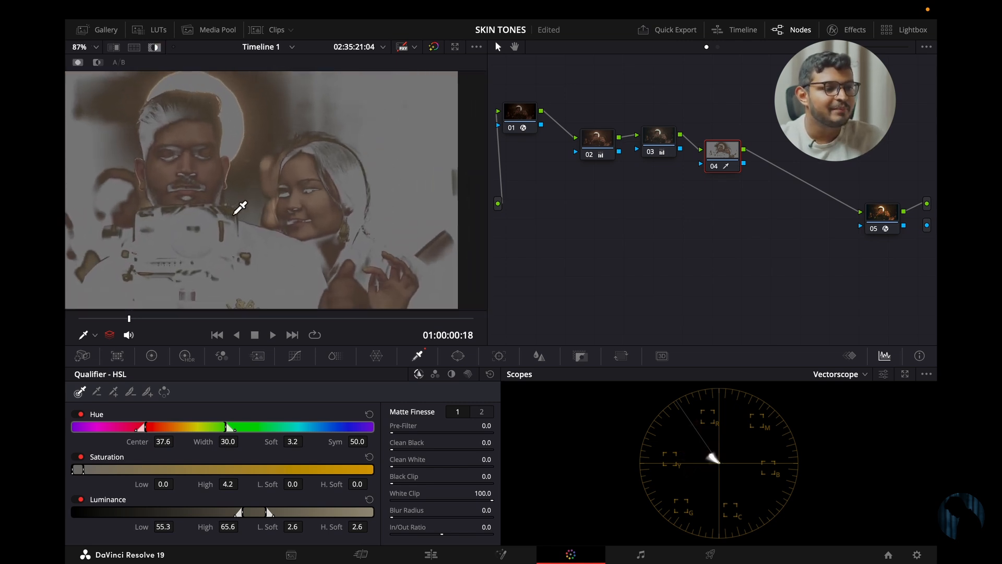
# - Narrow the qualifier's hue range around the skin tones to a center of 37.1 and a width of 4.9
pyautogui.scroll(-2, 232, 193)
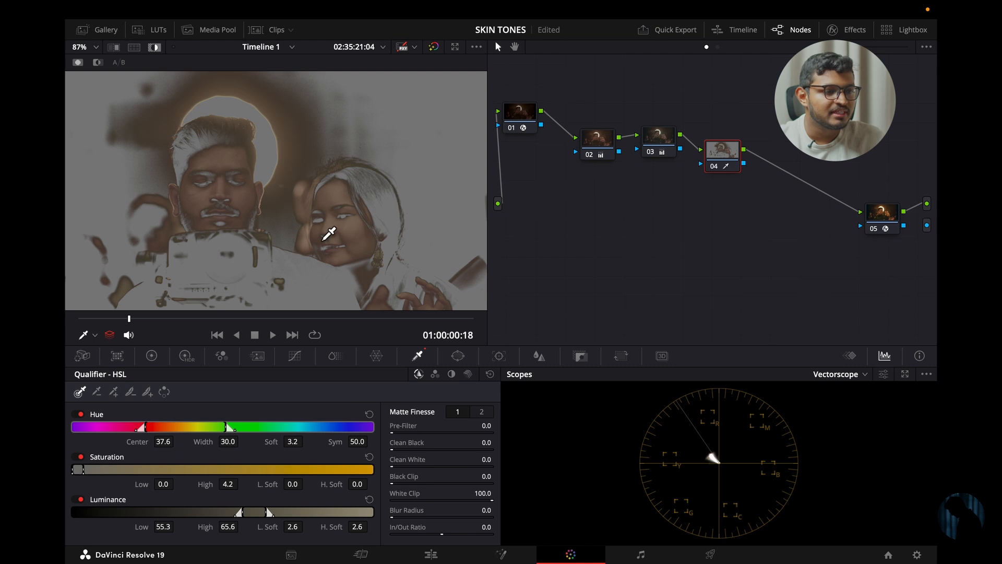
pyautogui.scroll(1, 338, 240)
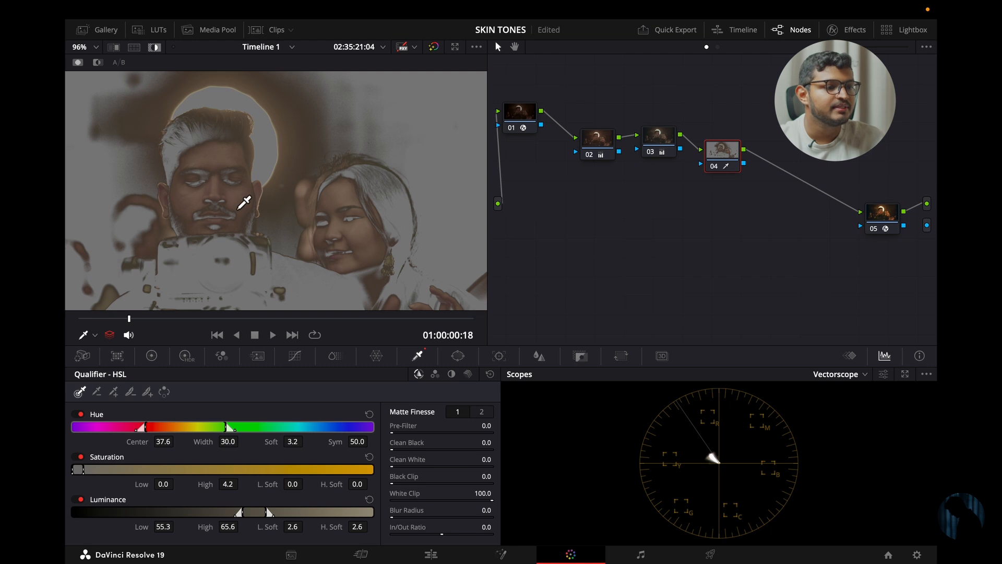
pyautogui.scroll(1, 289, 238)
pyautogui.scroll(1, 250, 240)
pyautogui.scroll(-2, 255, 230)
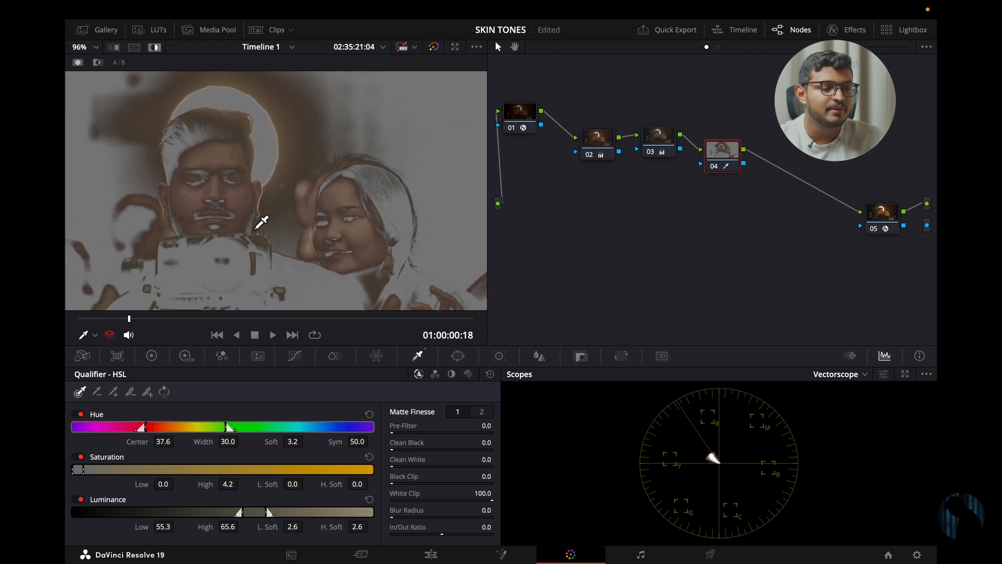
pyautogui.scroll(-2, 310, 202)
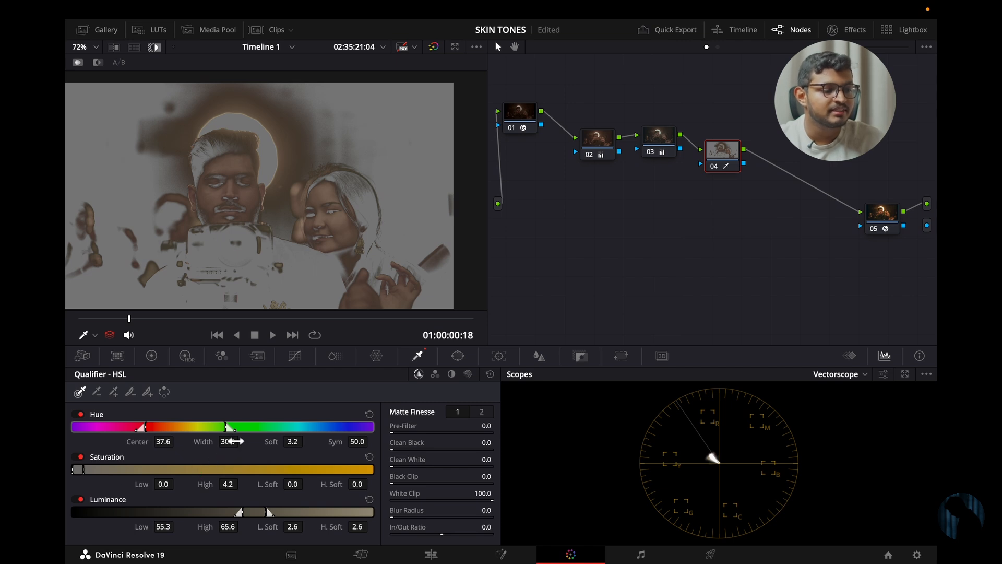
pyautogui.moveTo(231, 441); pyautogui.dragTo(507, 277)
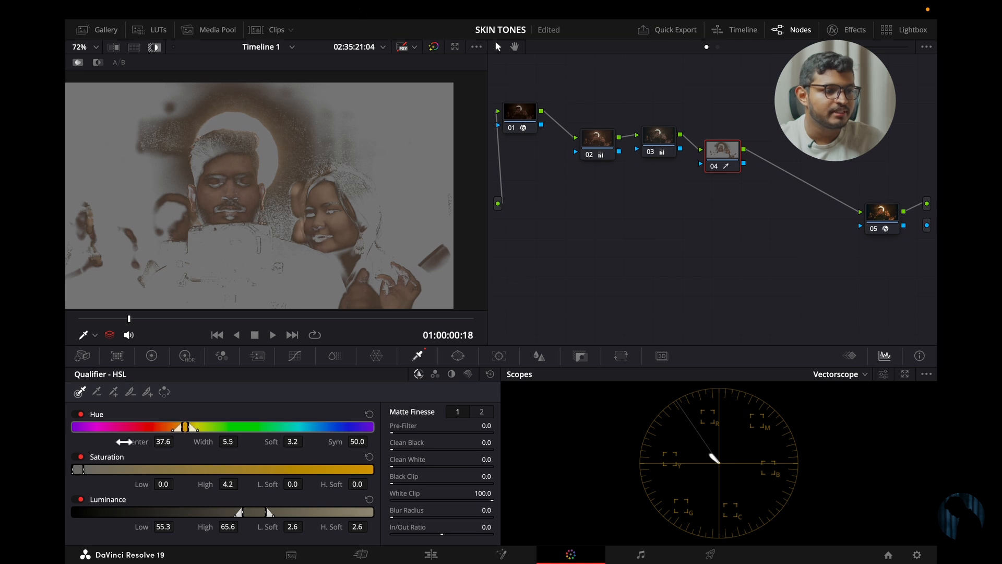
pyautogui.moveTo(164, 445)
pyautogui.mouseDown()
pyautogui.moveTo(139, 439)
pyautogui.moveTo(165, 443)
pyautogui.mouseUp()
pyautogui.moveTo(229, 442); pyautogui.dragTo(236, 444)
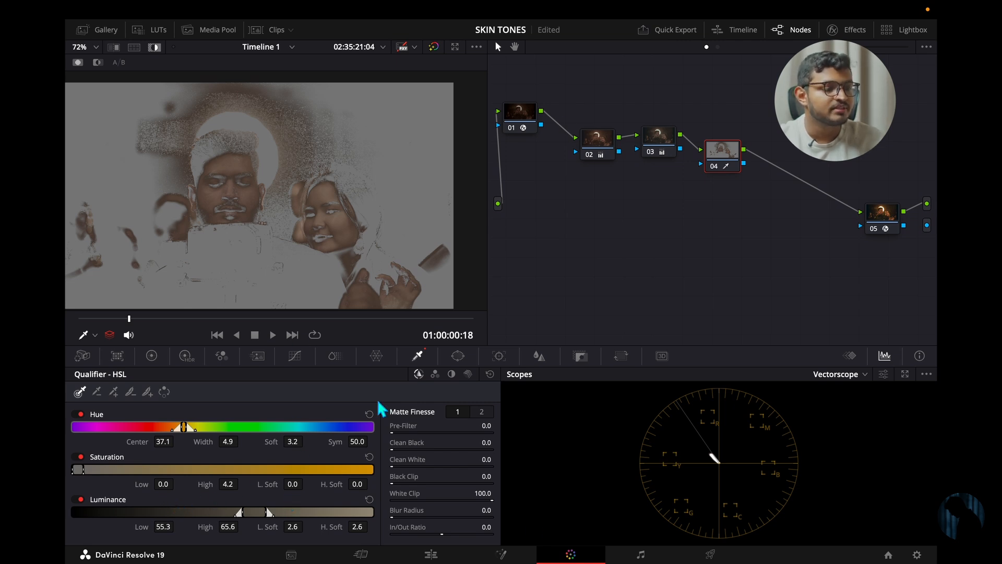
# - Refine the qualifier's saturation range to Low 1.1, High 3.3 and low softness 1.1
pyautogui.moveTo(300, 485)
pyautogui.mouseDown()
pyautogui.moveTo(251, 490)
pyautogui.moveTo(509, 497)
pyautogui.moveTo(293, 498)
pyautogui.mouseUp()
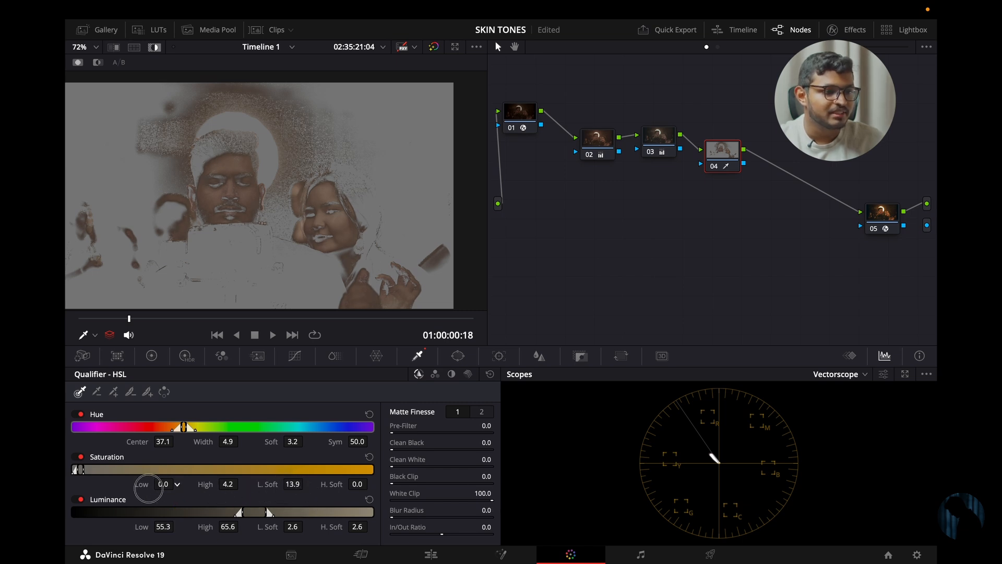
pyautogui.moveTo(93, 501); pyautogui.dragTo(500, 282)
pyautogui.moveTo(228, 488)
pyautogui.mouseDown()
pyautogui.moveTo(237, 481)
pyautogui.moveTo(208, 481)
pyautogui.moveTo(219, 484)
pyautogui.mouseUp()
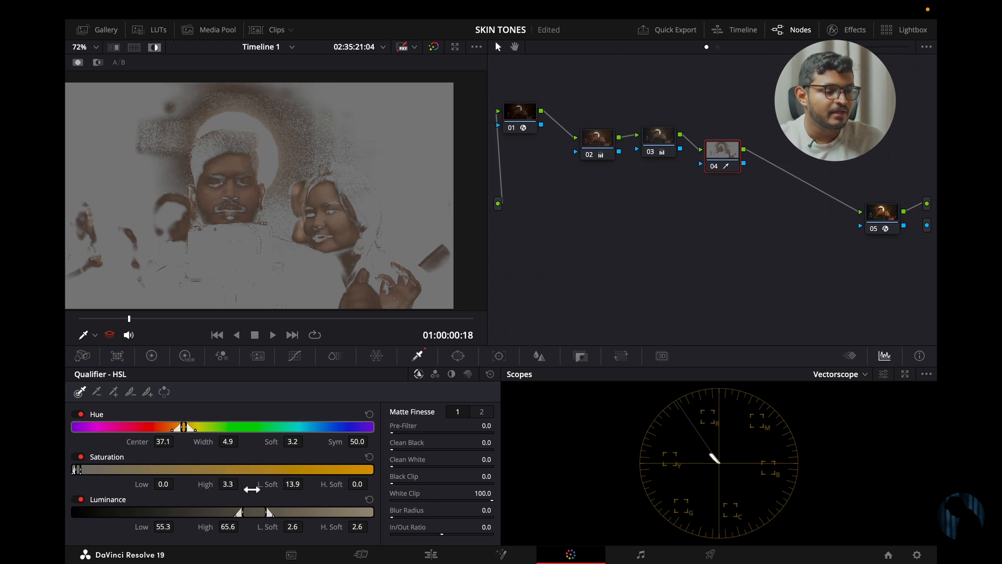
pyautogui.moveTo(301, 490)
pyautogui.mouseDown()
pyautogui.moveTo(262, 483)
pyautogui.moveTo(299, 485)
pyautogui.mouseUp()
pyautogui.moveTo(165, 490)
pyautogui.mouseDown()
pyautogui.moveTo(119, 488)
pyautogui.moveTo(166, 490)
pyautogui.mouseUp()
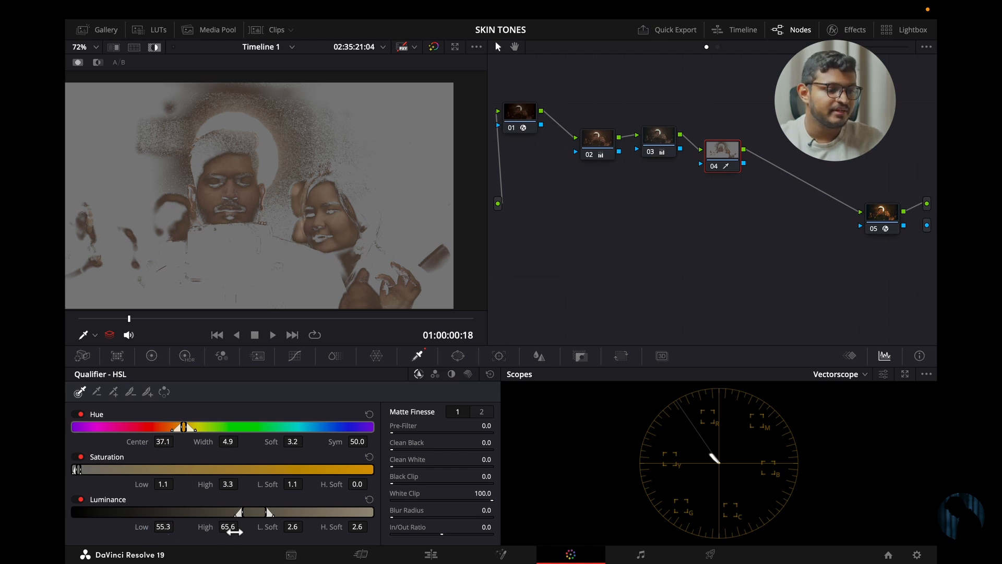
# - Refine the qualifier's luminance range to Low 54.3, High 63.7 and low softness 0.0
pyautogui.moveTo(234, 532)
pyautogui.mouseDown()
pyautogui.moveTo(208, 539)
pyautogui.moveTo(235, 544)
pyautogui.moveTo(235, 530)
pyautogui.mouseUp()
pyautogui.moveTo(172, 533)
pyautogui.mouseDown()
pyautogui.moveTo(121, 532)
pyautogui.moveTo(177, 533)
pyautogui.moveTo(163, 535)
pyautogui.mouseUp()
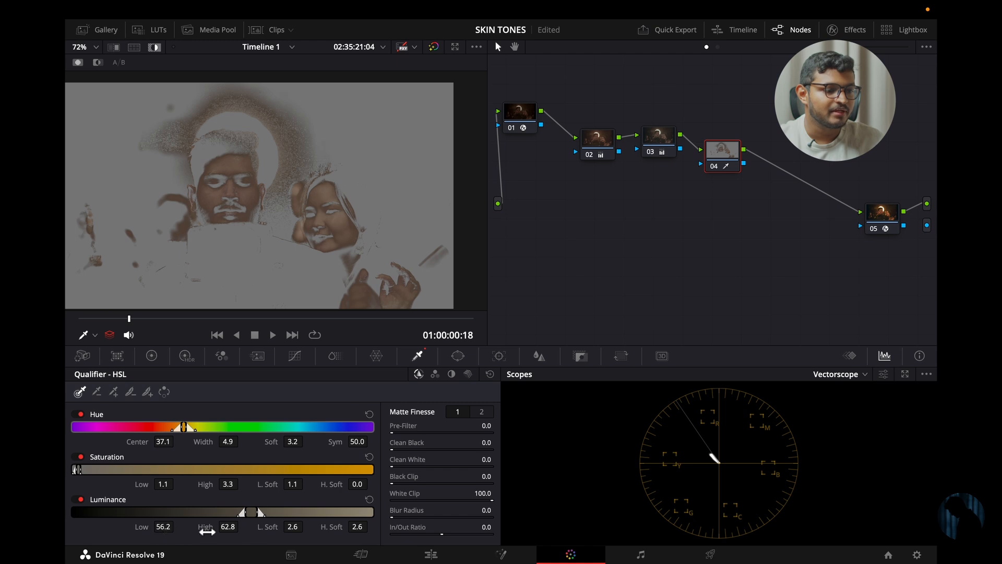
pyautogui.moveTo(292, 533); pyautogui.dragTo(231, 530)
pyautogui.moveTo(166, 530); pyautogui.dragTo(162, 528)
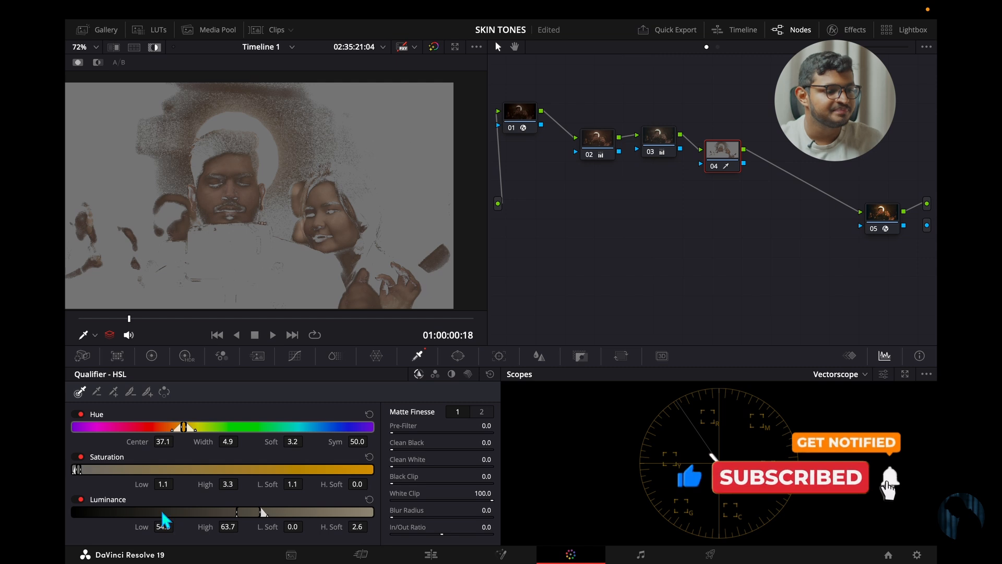
pyautogui.moveTo(163, 528)
pyautogui.mouseDown()
pyautogui.moveTo(148, 531)
pyautogui.moveTo(163, 532)
pyautogui.mouseUp()
# - At frame 01:00:01:17, clean up the skin matte with Clean White 27.5 and Black Clip 95.3
pyautogui.moveTo(130, 321); pyautogui.dragTo(192, 330)
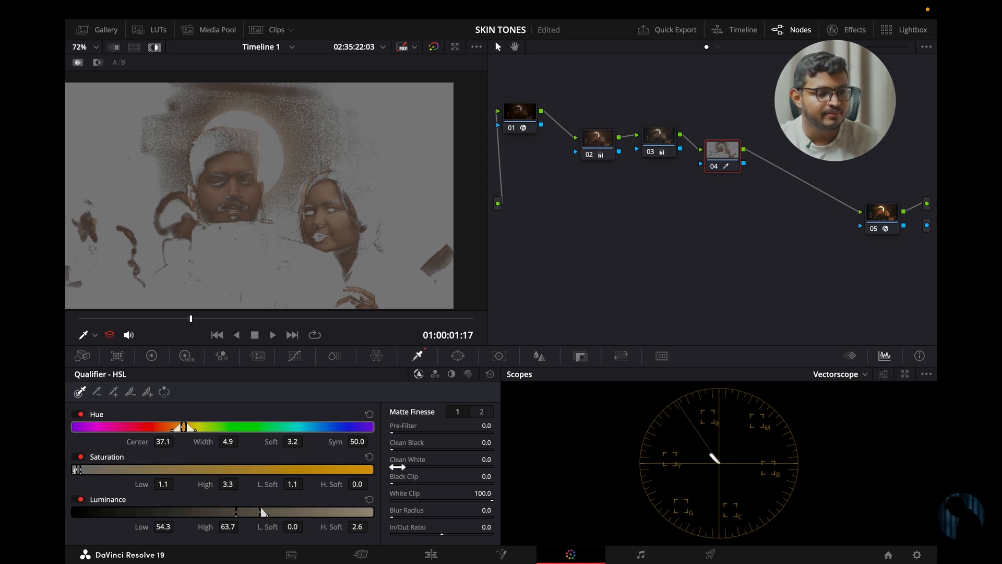
pyautogui.moveTo(398, 467); pyautogui.dragTo(908, 505)
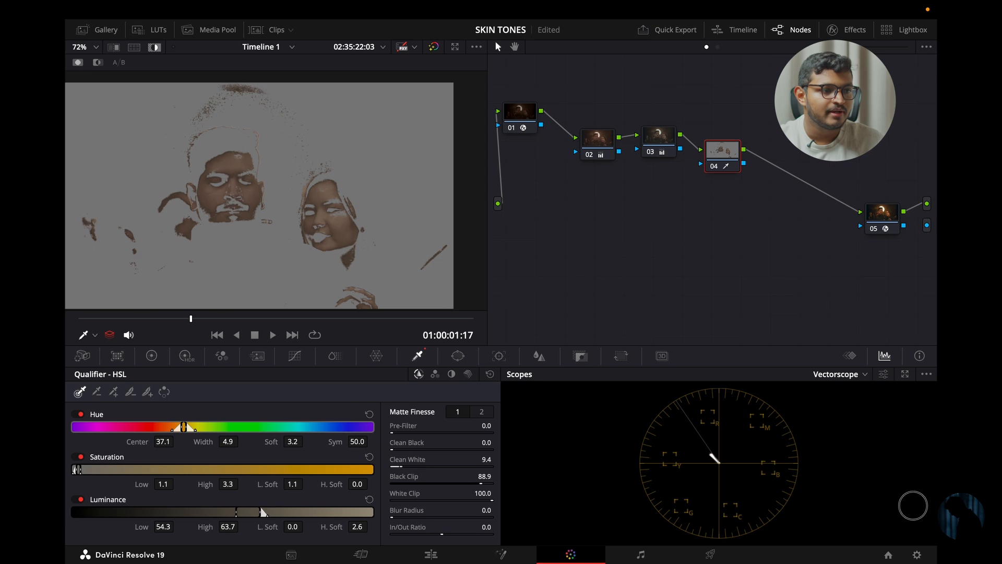
pyautogui.moveTo(480, 297); pyautogui.dragTo(509, 297)
pyautogui.moveTo(405, 469); pyautogui.dragTo(451, 436)
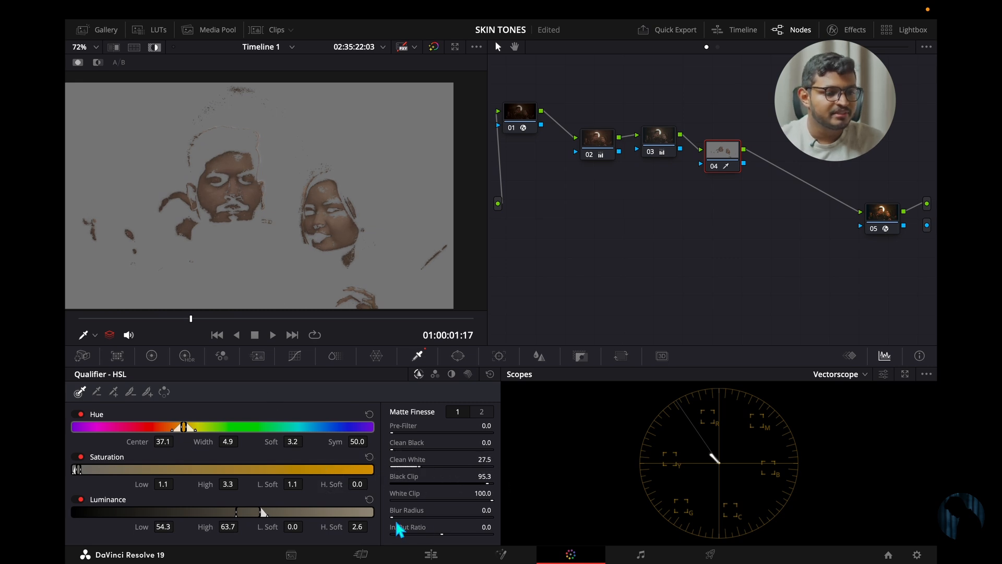
# - Soften and tighten the skin matte's edges with Blur Radius 35.5 and In/Out Ratio -21.9
pyautogui.moveTo(412, 522)
pyautogui.mouseDown()
pyautogui.moveTo(647, 529)
pyautogui.moveTo(400, 516)
pyautogui.mouseUp()
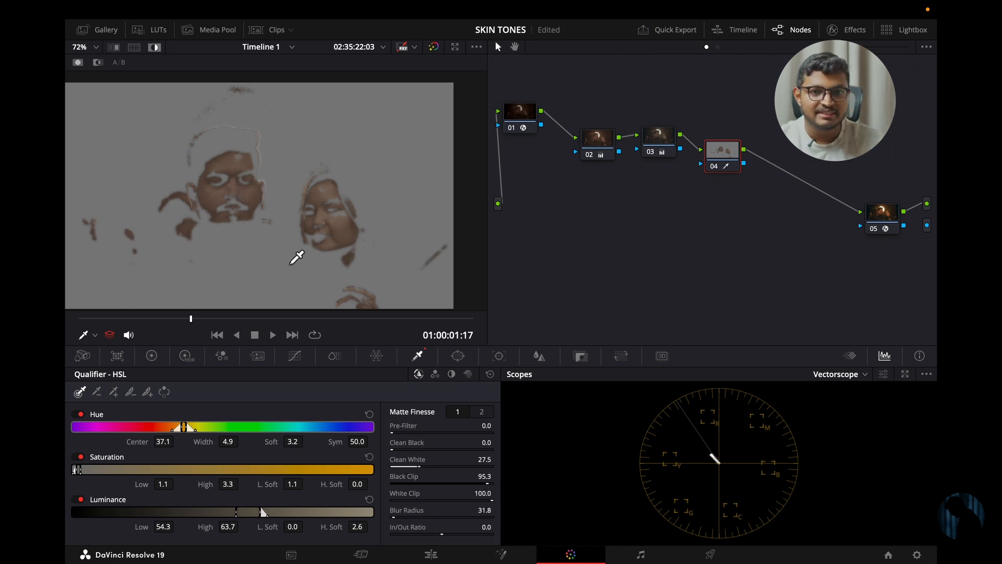
pyautogui.moveTo(155, 330); pyautogui.dragTo(212, 339)
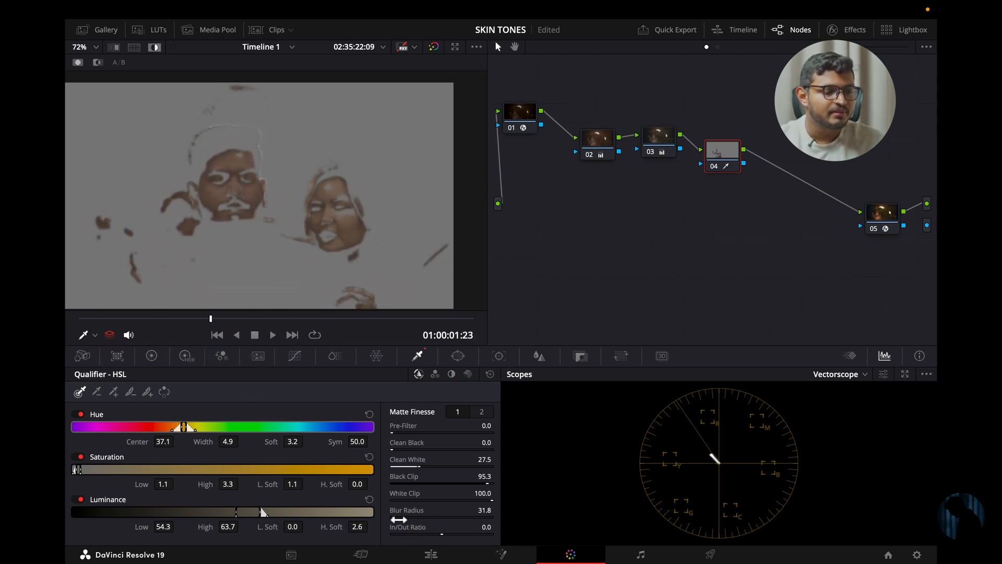
pyautogui.moveTo(399, 520)
pyautogui.mouseDown()
pyautogui.moveTo(489, 531)
pyautogui.moveTo(417, 532)
pyautogui.moveTo(399, 519)
pyautogui.mouseUp()
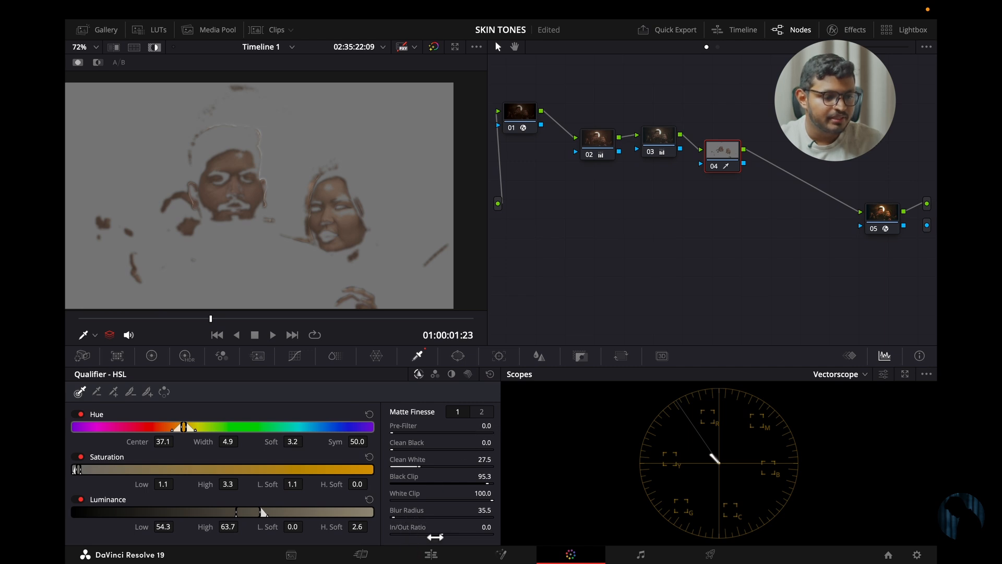
pyautogui.moveTo(435, 538); pyautogui.dragTo(424, 534)
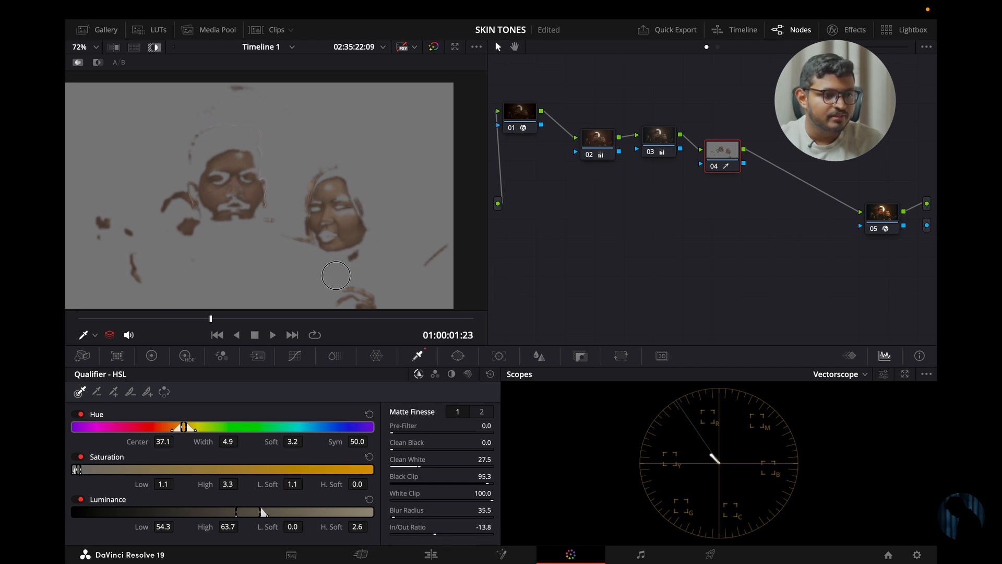
pyautogui.moveTo(276, 280); pyautogui.dragTo(339, 288)
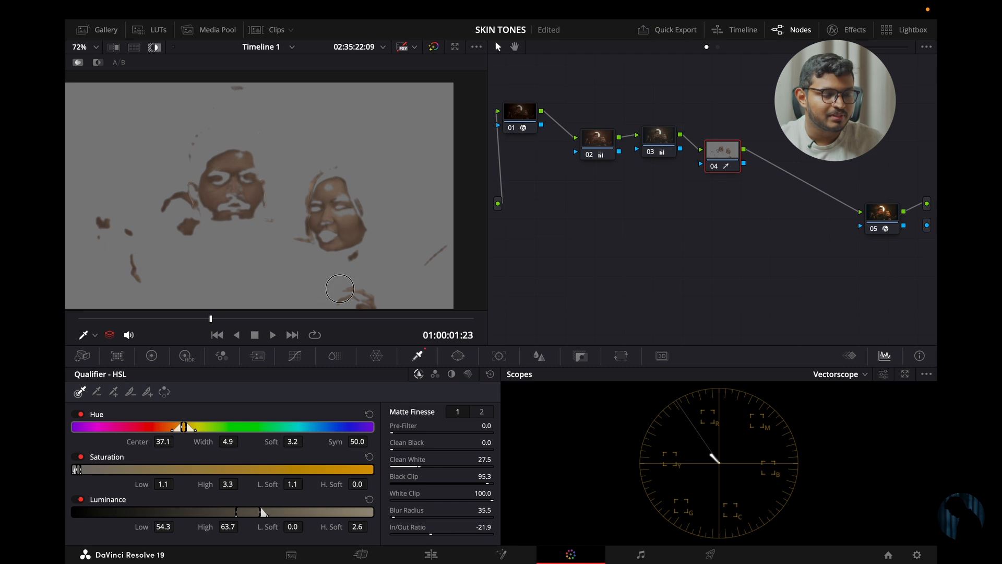
# - Set the skin matte's Denoise to 1.3 and return to the first set of Matte Finesse controls
pyautogui.click(481, 412)
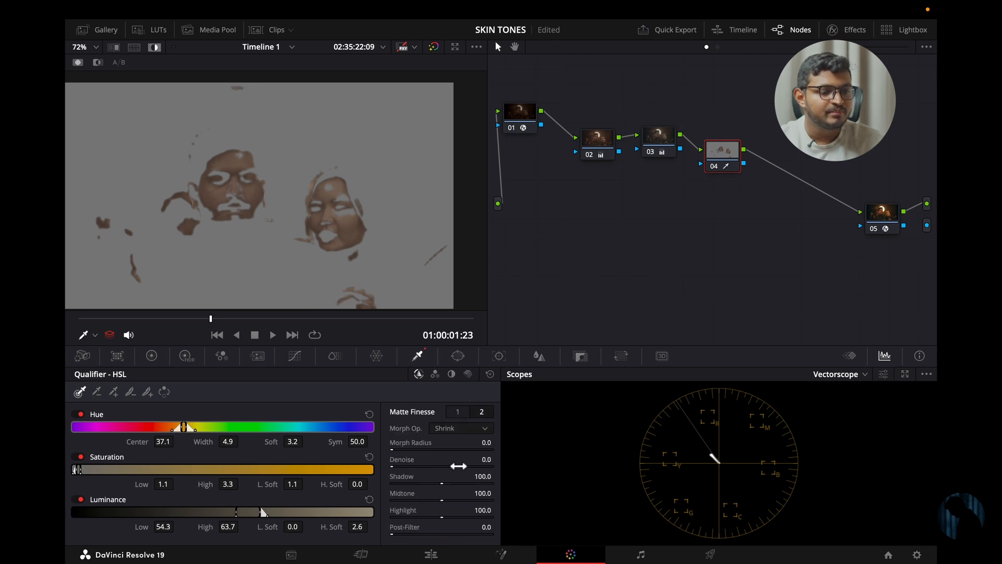
pyautogui.moveTo(396, 471); pyautogui.dragTo(352, 497)
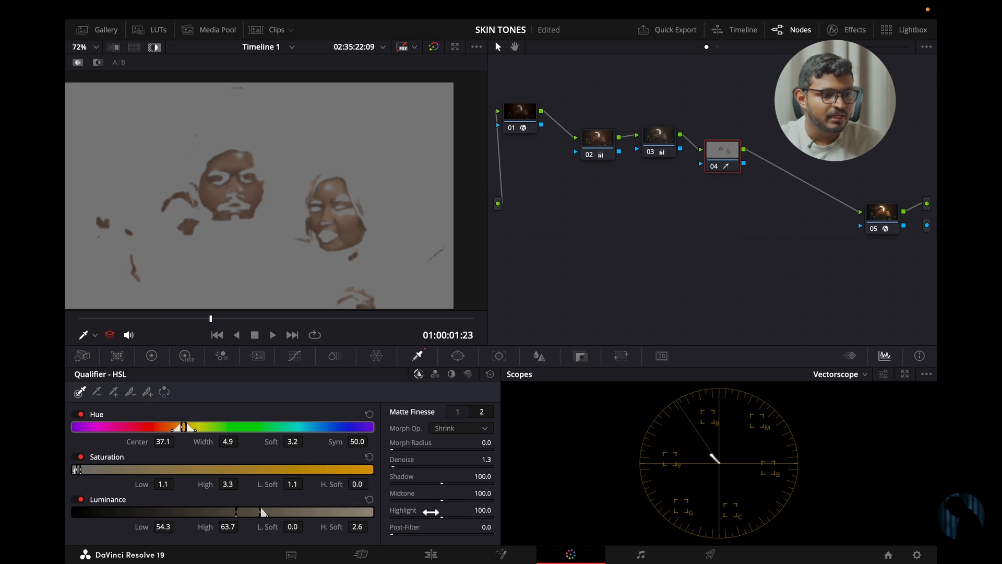
pyautogui.click(453, 409)
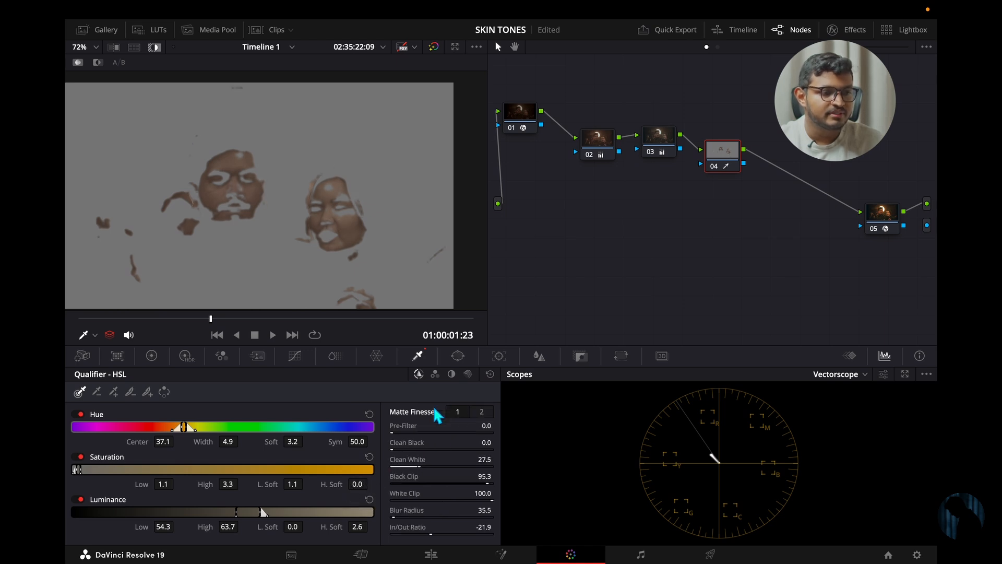
# - Check the skin matte on an earlier frame, turn off Highlight and view the full image around 01:00:01:08
pyautogui.moveTo(243, 328); pyautogui.dragTo(164, 354)
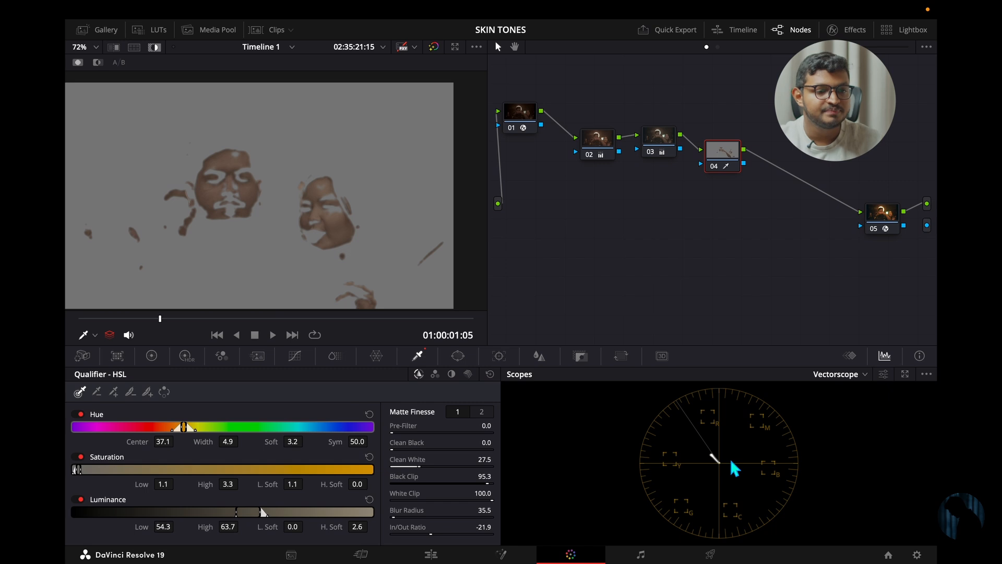
pyautogui.click(154, 47)
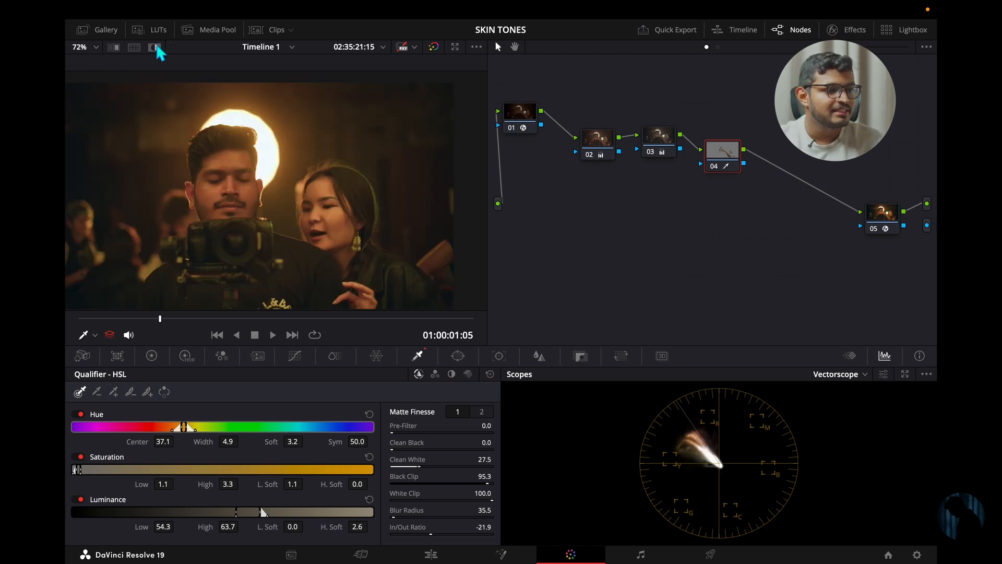
pyautogui.moveTo(146, 320); pyautogui.dragTo(166, 326)
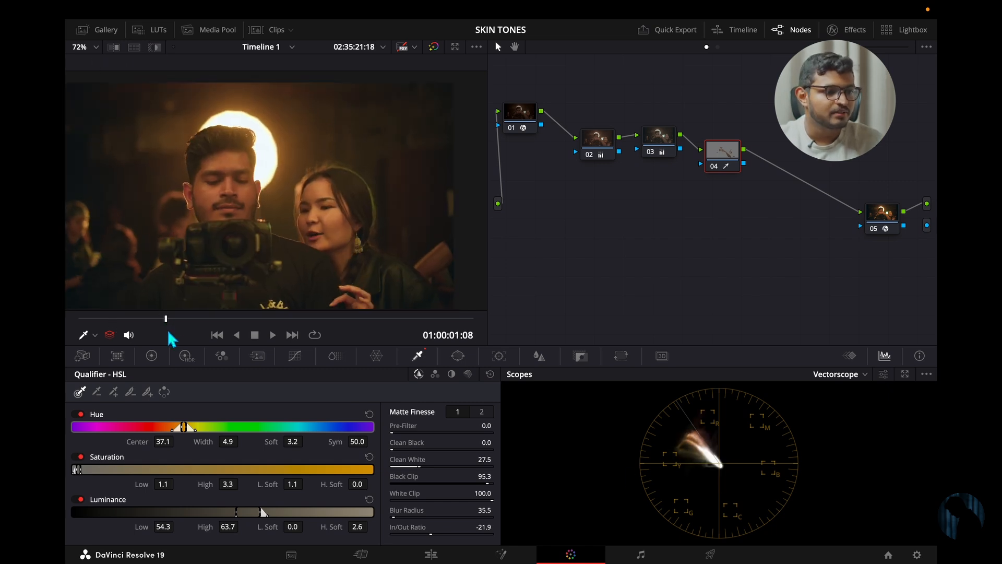
# - Raise node 04's master Gamma to 0.01 to brighten the keyed skin tones
pyautogui.click(152, 357)
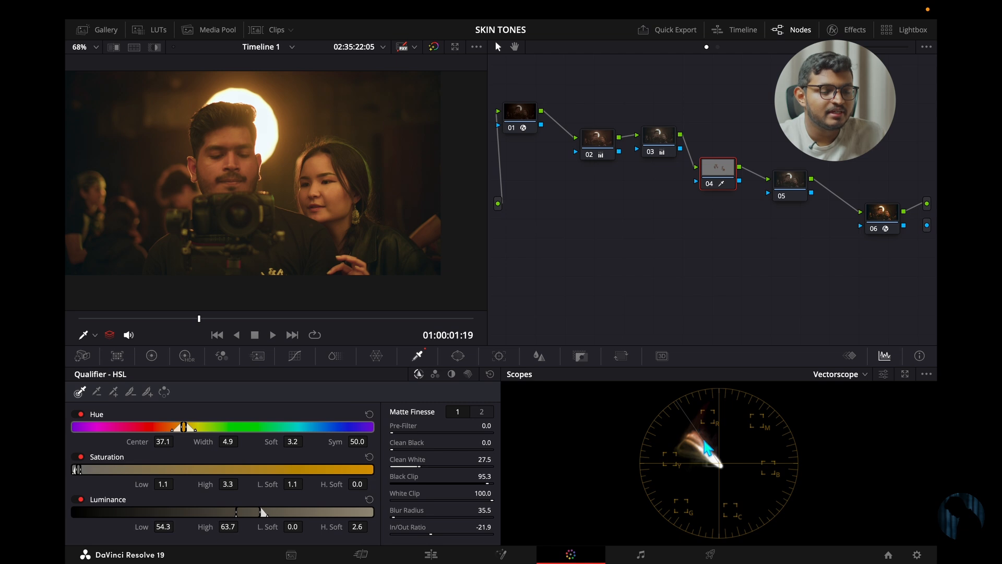
pyautogui.click(151, 355)
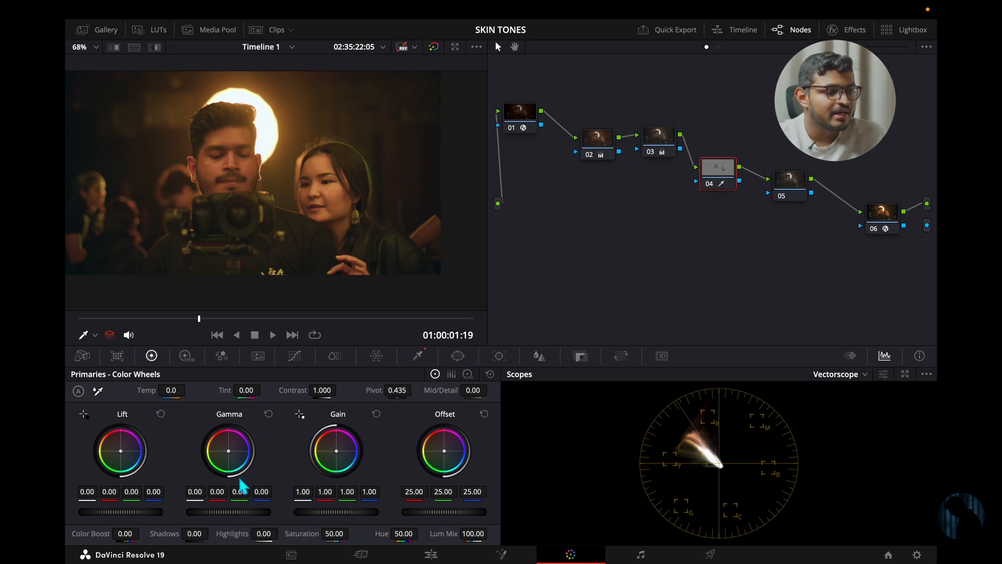
pyautogui.moveTo(225, 514); pyautogui.dragTo(264, 511)
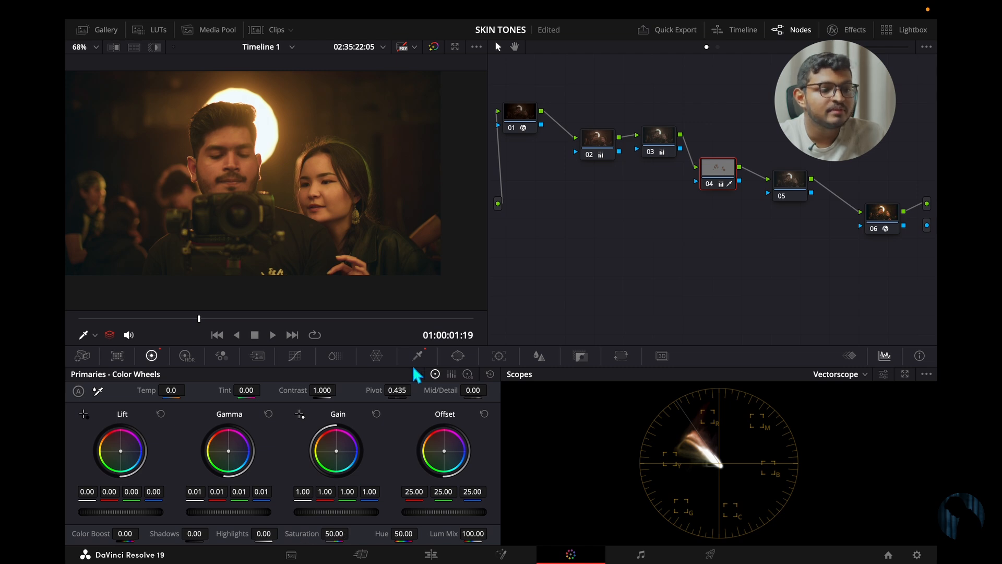
# - View the Hue Vs Hue and Hue Vs Sat curves, and set node 04's saturation to 52.20
pyautogui.click(297, 359)
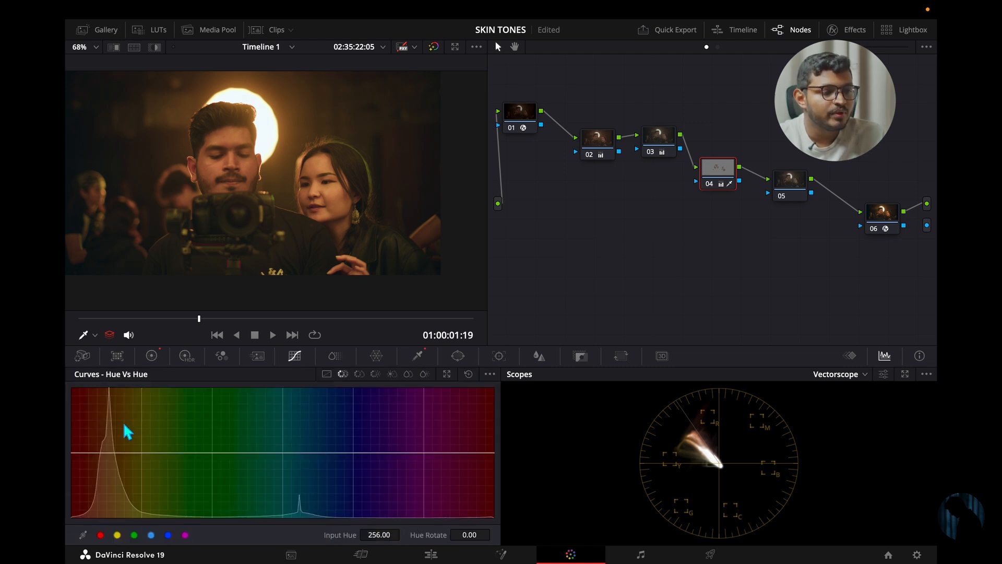
pyautogui.click(359, 374)
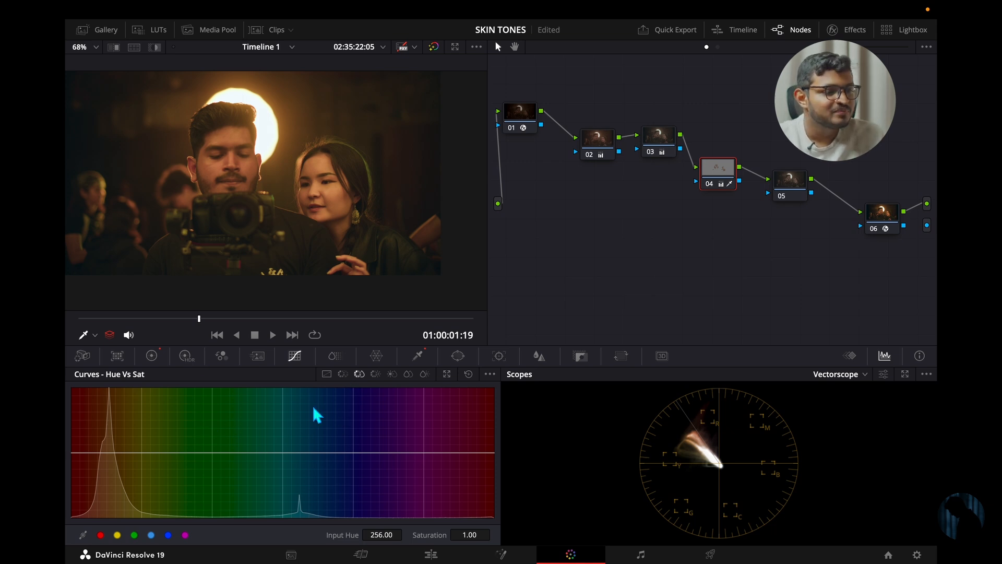
pyautogui.click(152, 357)
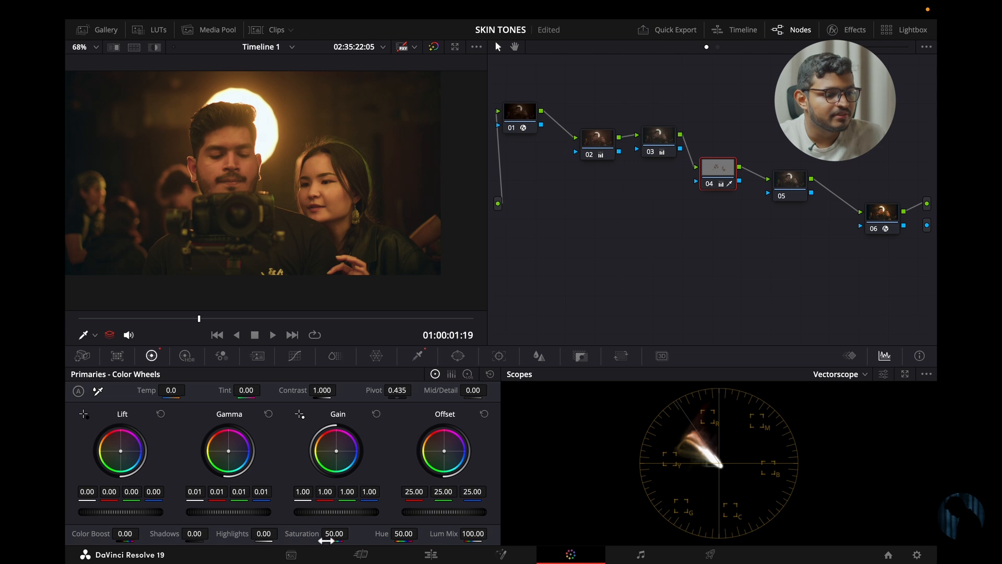
pyautogui.moveTo(330, 534); pyautogui.dragTo(336, 537)
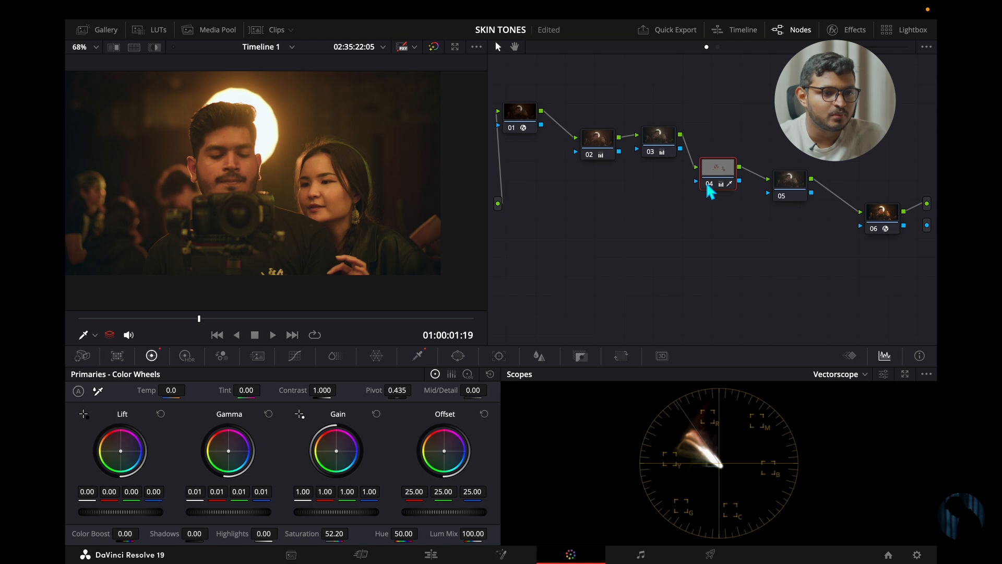
# - Disable node 04 and examine both faces up close without the skin tone correction
pyautogui.click(708, 185)
pyautogui.click(709, 185)
pyautogui.scroll(5, 397, 203)
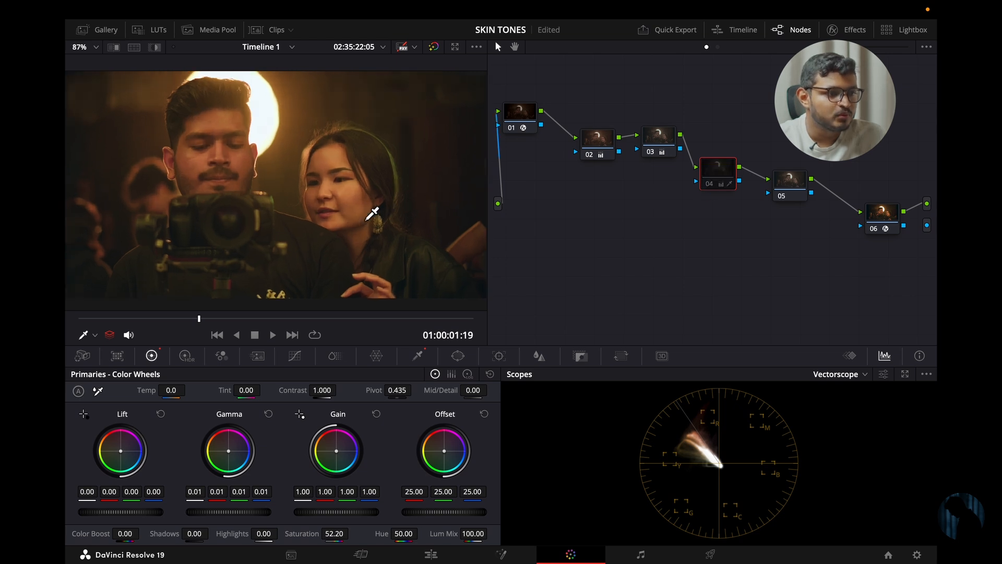
pyautogui.moveTo(371, 222); pyautogui.dragTo(361, 234)
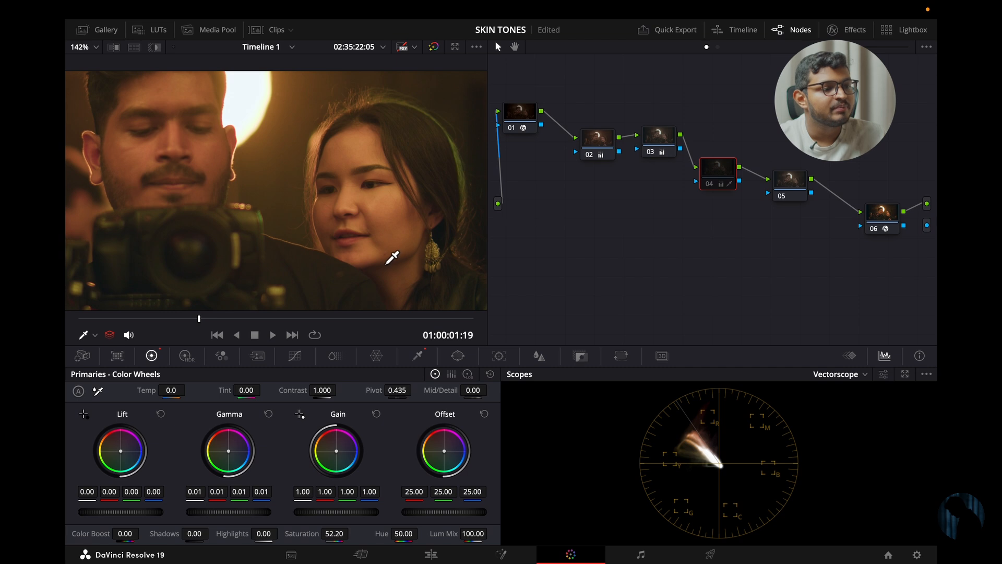
pyautogui.scroll(-1, 392, 258)
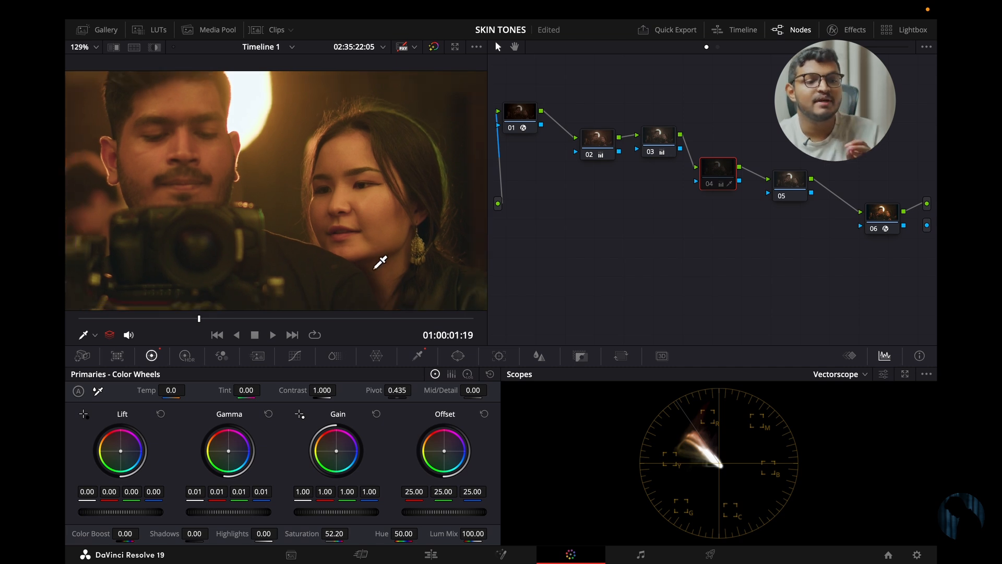
# - Re-enable node 04 and compare the faces with and without its skin tone correction, from close up to the wider frame
pyautogui.scroll(-1, 339, 231)
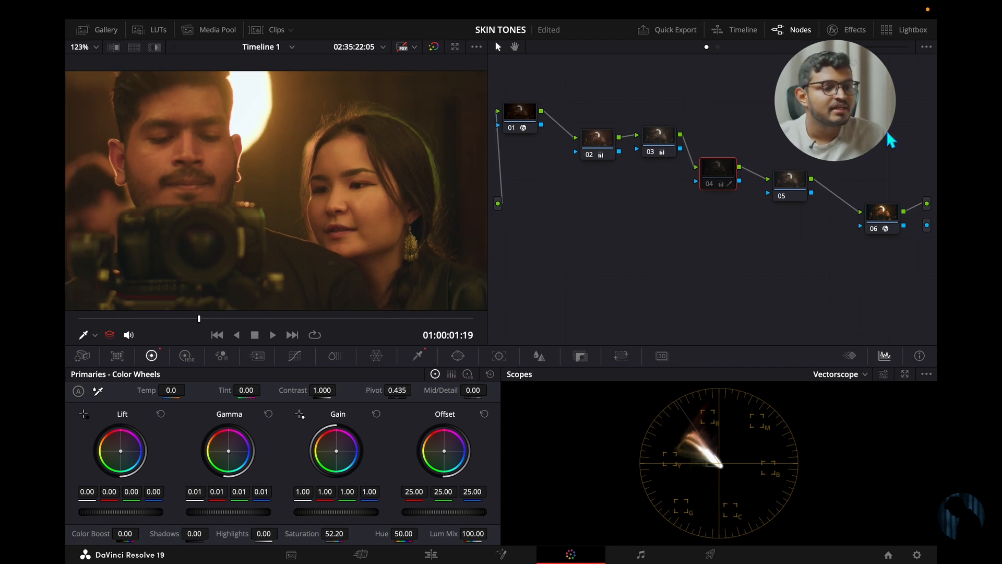
pyautogui.click(709, 185)
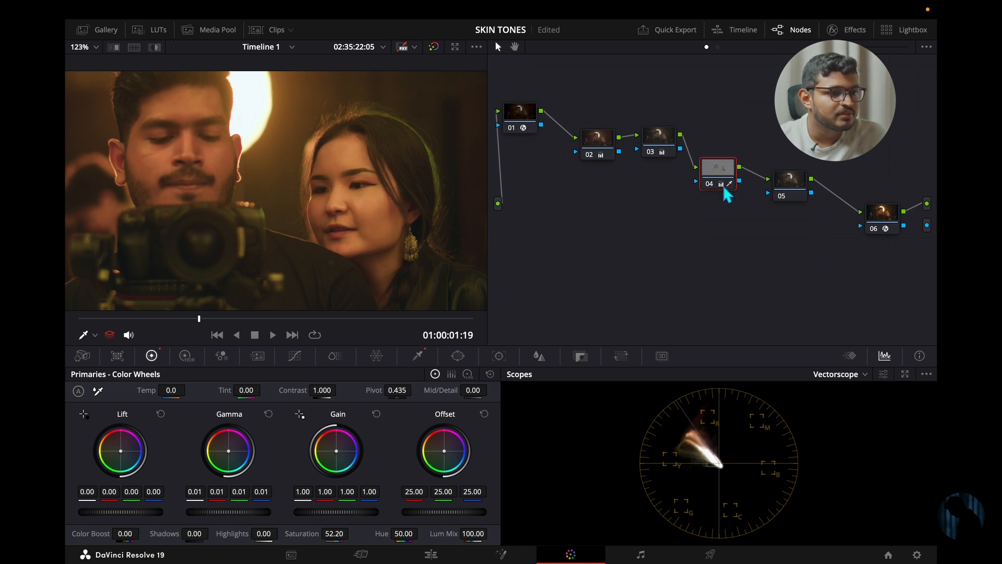
pyautogui.click(711, 182)
pyautogui.click(711, 183)
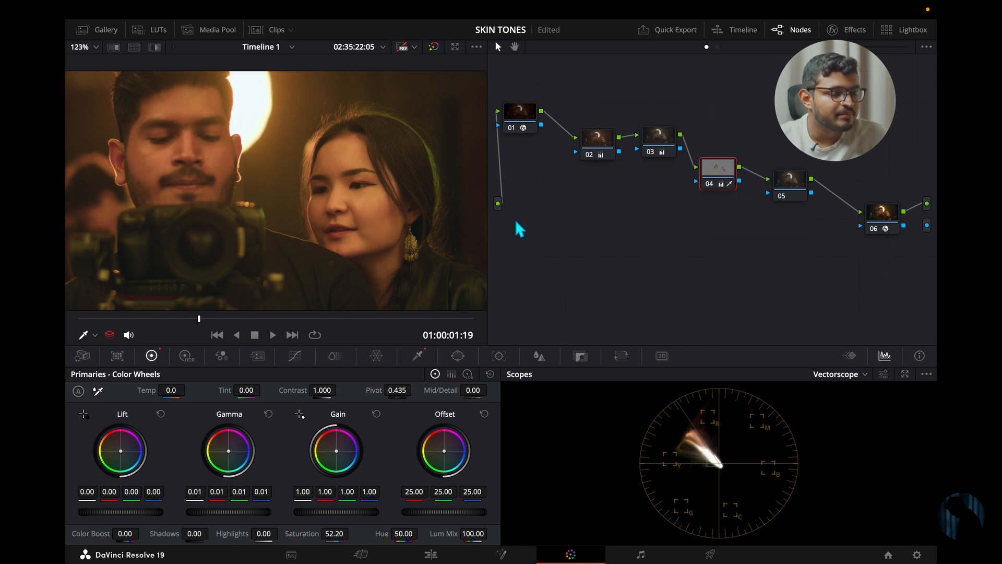
pyautogui.scroll(-4, 397, 268)
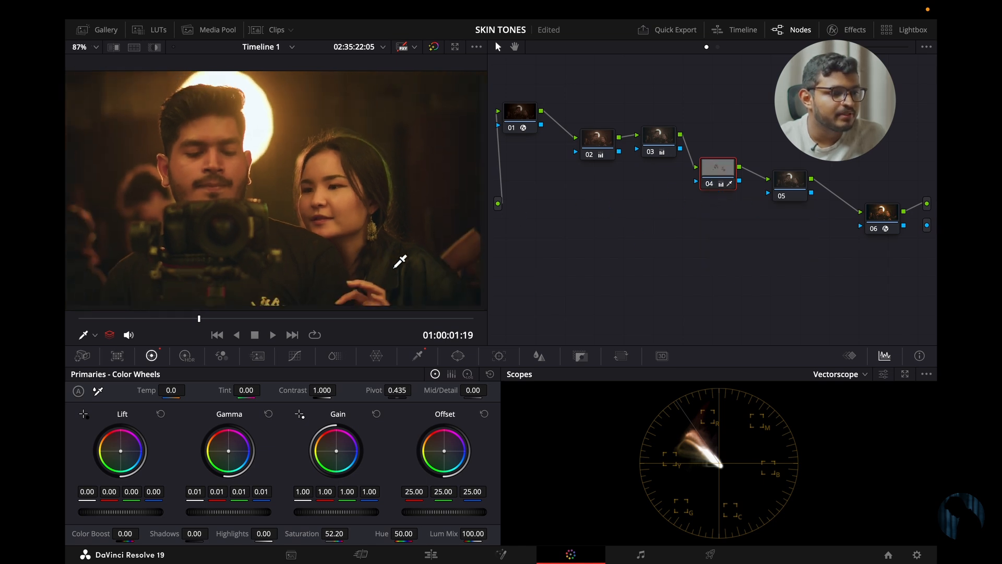
pyautogui.click(711, 184)
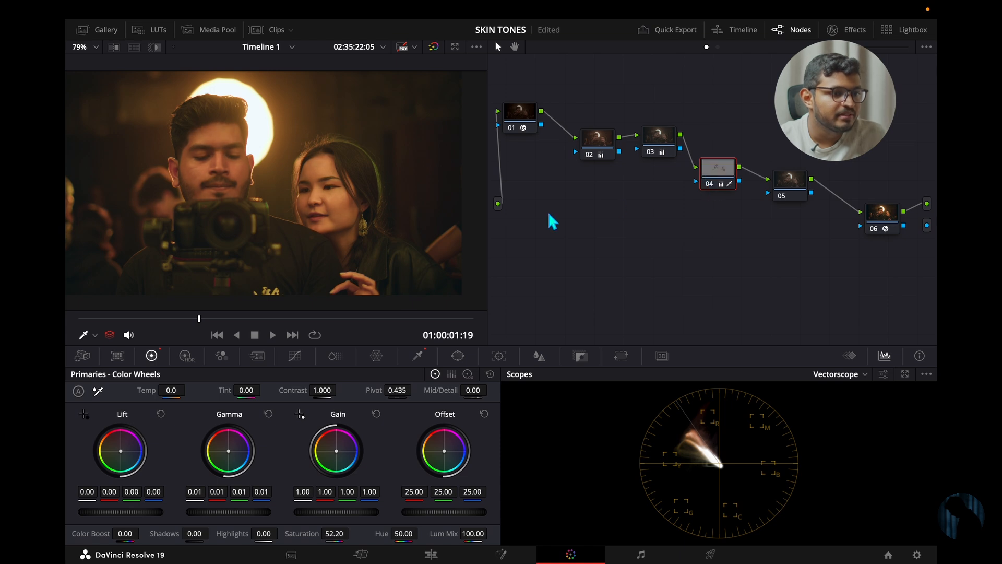
pyautogui.scroll(-1, 311, 250)
pyautogui.scroll(-1, 314, 246)
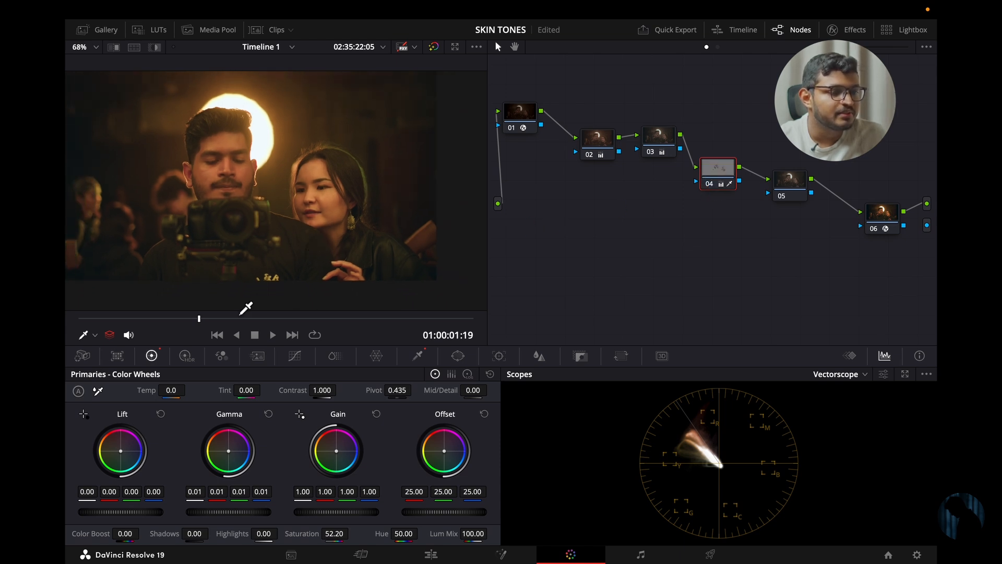
# - Go to the frame at 01:00:01:02 and compare the image with node 04 disabled and enabled
pyautogui.moveTo(139, 318)
pyautogui.mouseDown()
pyautogui.moveTo(101, 319)
pyautogui.moveTo(284, 321)
pyautogui.moveTo(153, 321)
pyautogui.mouseUp()
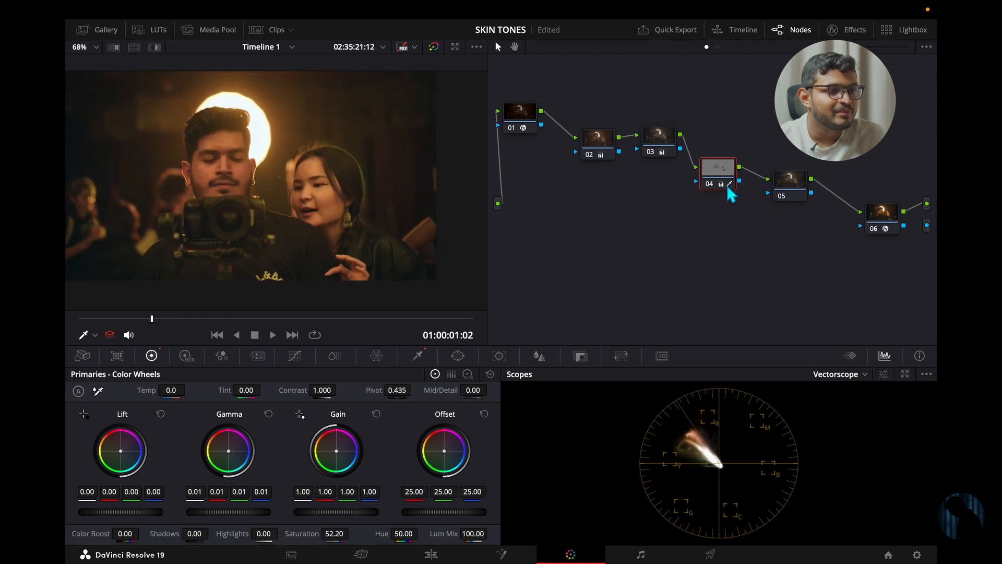
pyautogui.click(710, 183)
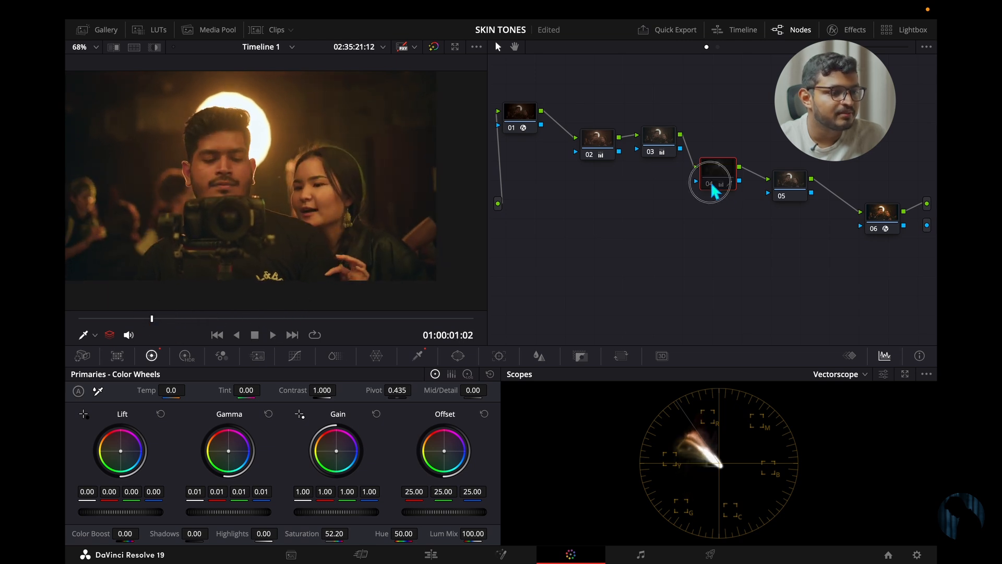
pyautogui.click(710, 182)
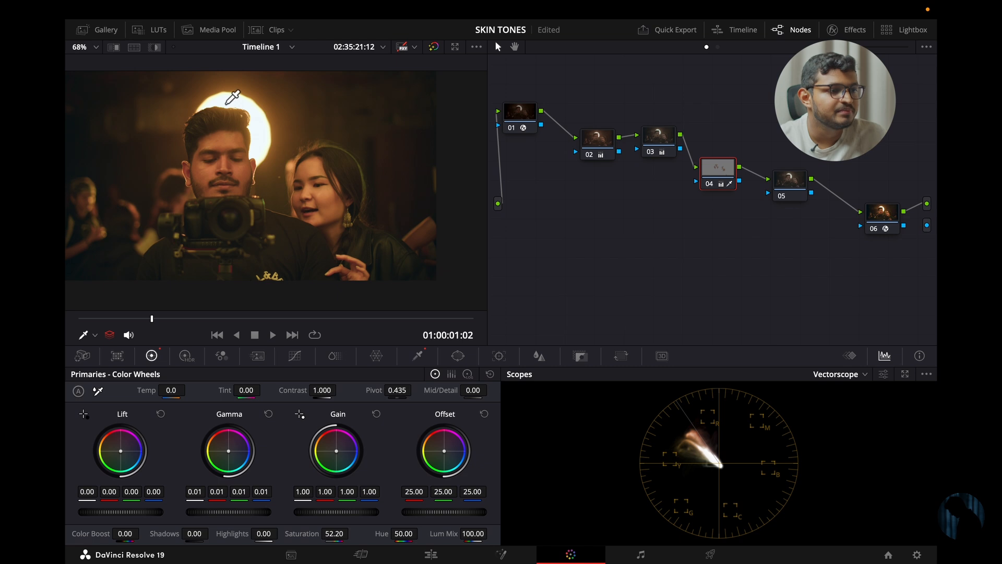
pyautogui.scroll(-1, 261, 173)
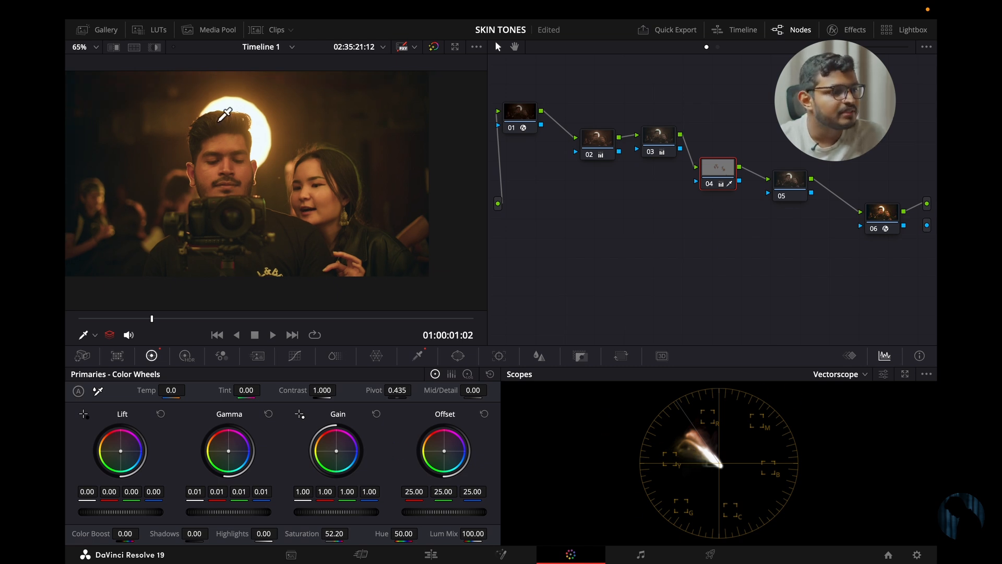
# - Check node 04's highlighted skin selection against the vectorscope's skin tone line, then view the full image at 01:00:01:08
pyautogui.click(154, 47)
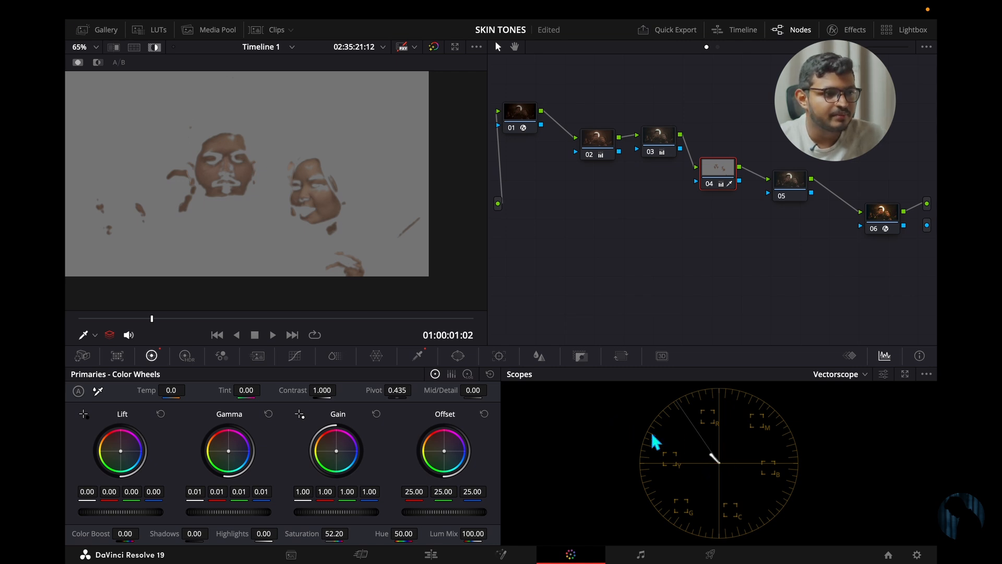
pyautogui.click(154, 47)
pyautogui.click(166, 318)
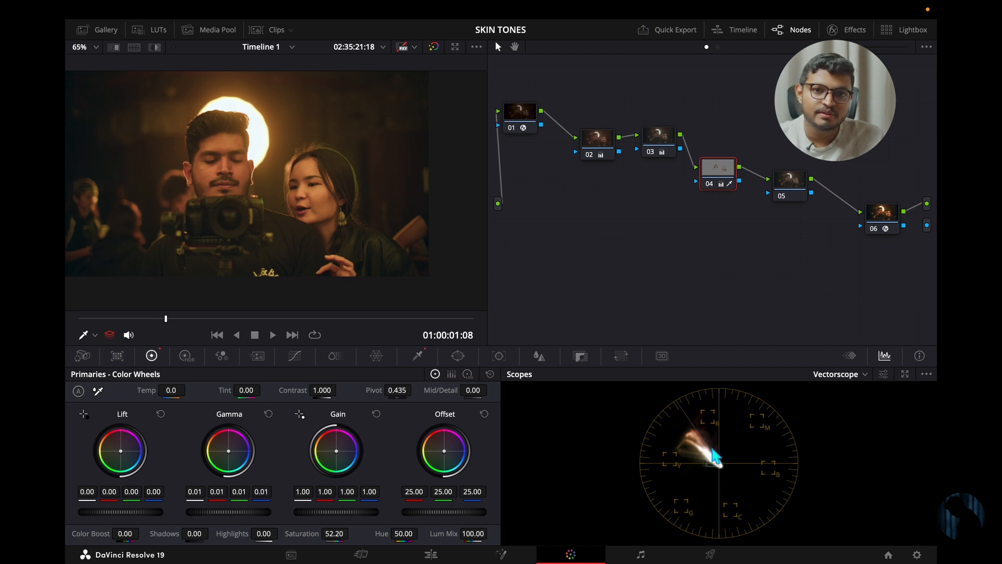
pyautogui.click(883, 374)
pyautogui.click(768, 471)
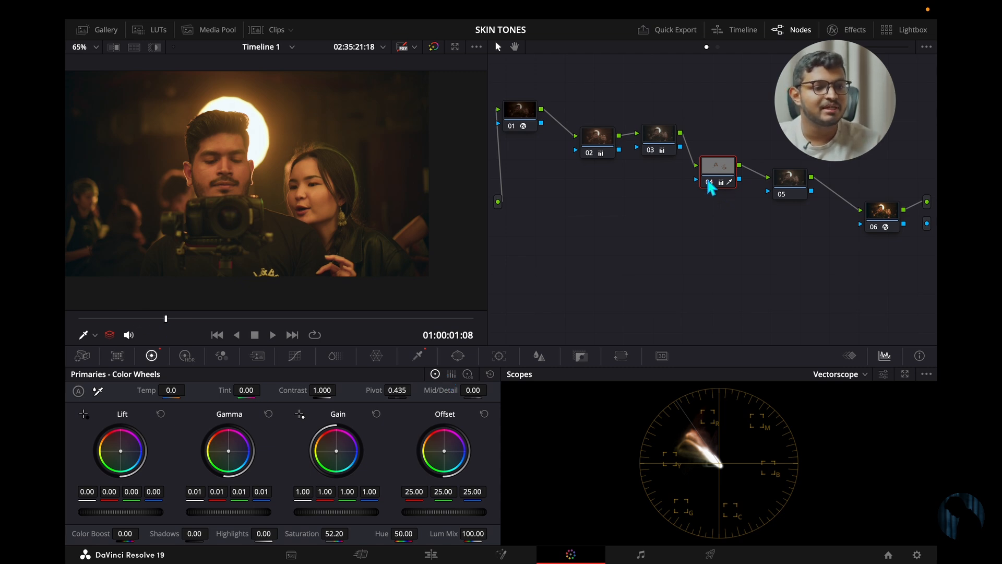
# - Warm node 04's Offset to red 25.38, green 24.84 and blue 24.39, comparing the image with the node off and on
pyautogui.click(708, 182)
pyautogui.click(708, 182)
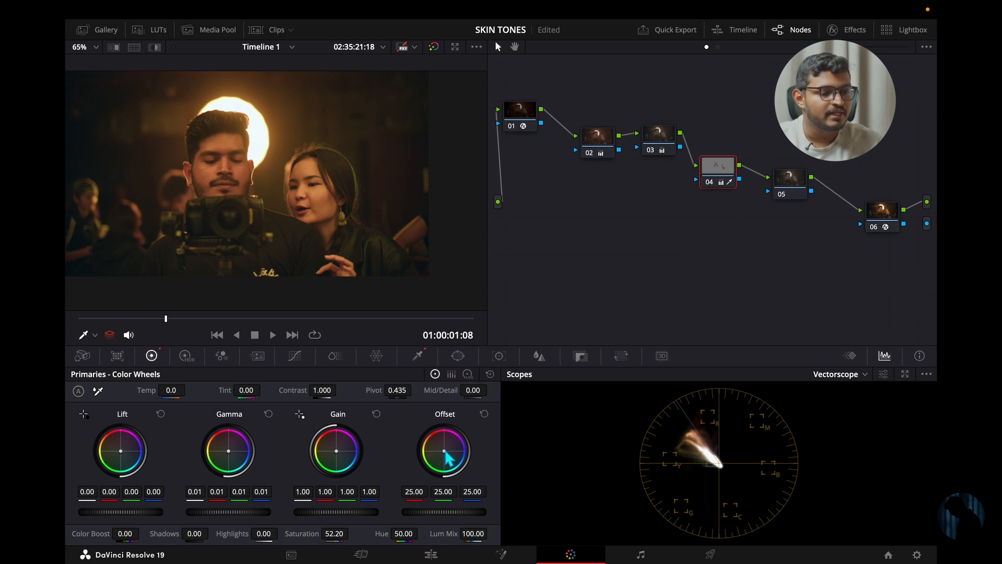
pyautogui.moveTo(444, 450); pyautogui.dragTo(481, 418)
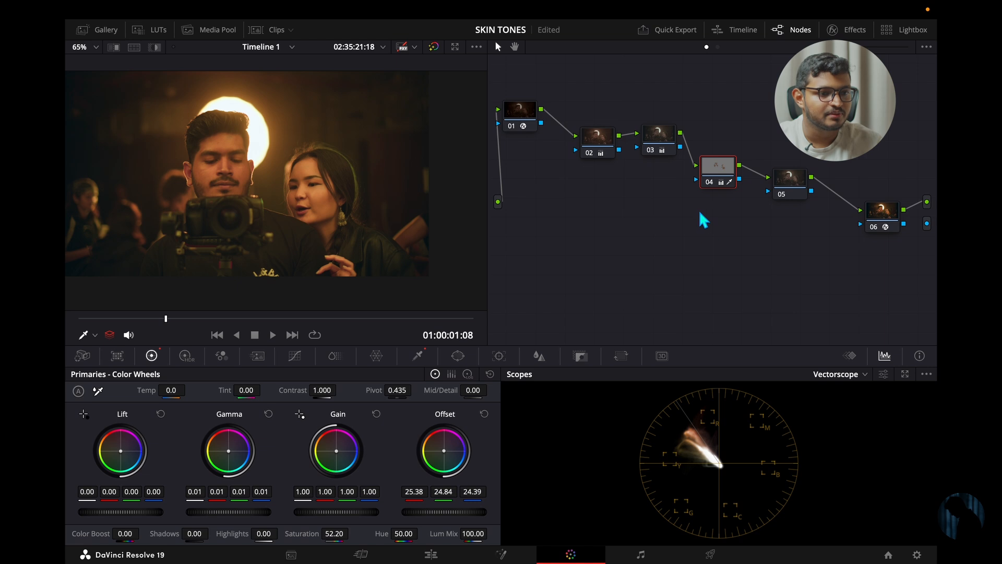
pyautogui.click(710, 184)
pyautogui.click(710, 184)
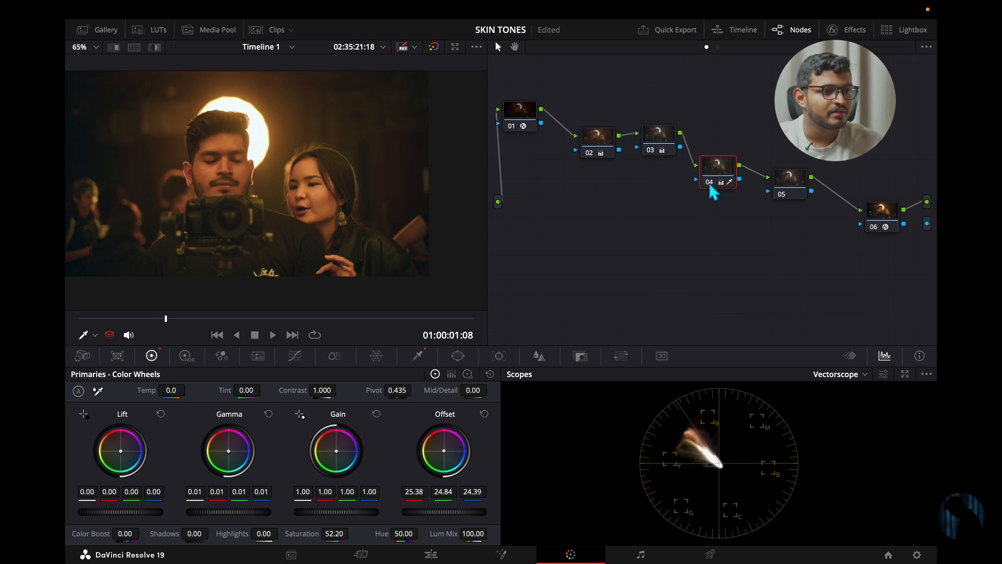